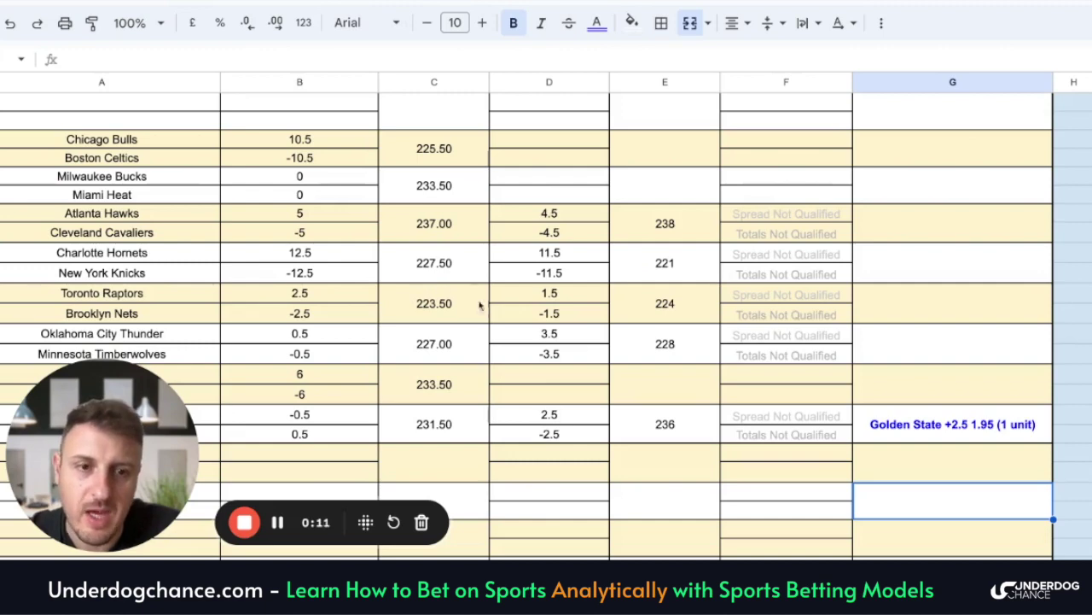
- Review the NBA games table from the model summary down to the Golden State bet, comparing projected lines with bookie lines
{"action": "scroll", "coordinate": [490, 309], "scroll_direction": "up", "scroll_amount": 1}
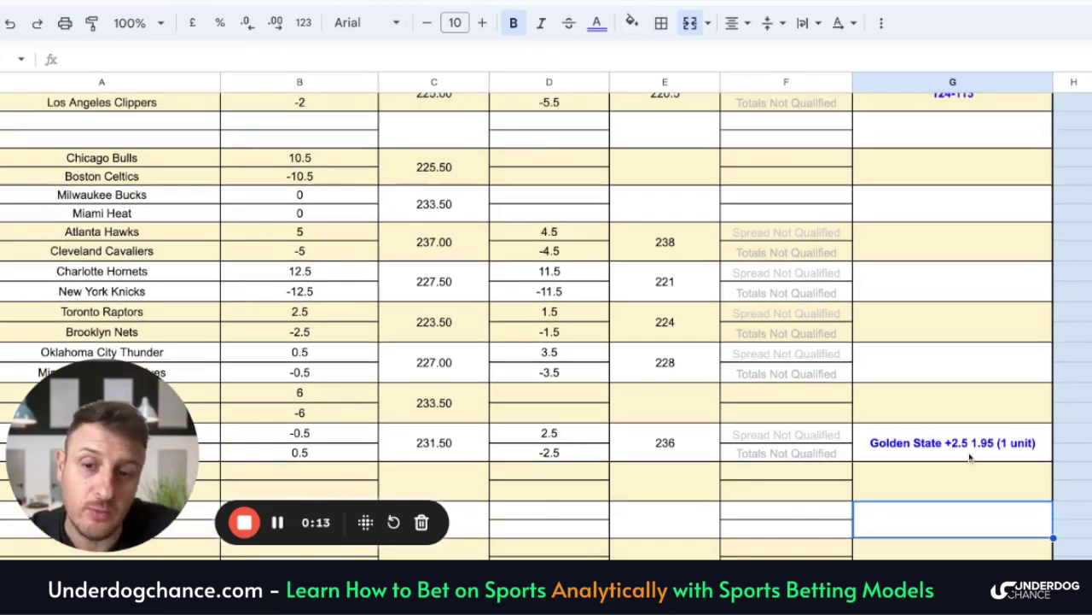
{"action": "scroll", "coordinate": [751, 367], "scroll_direction": "up", "scroll_amount": 3}
{"action": "scroll", "coordinate": [781, 352], "scroll_direction": "up", "scroll_amount": 3}
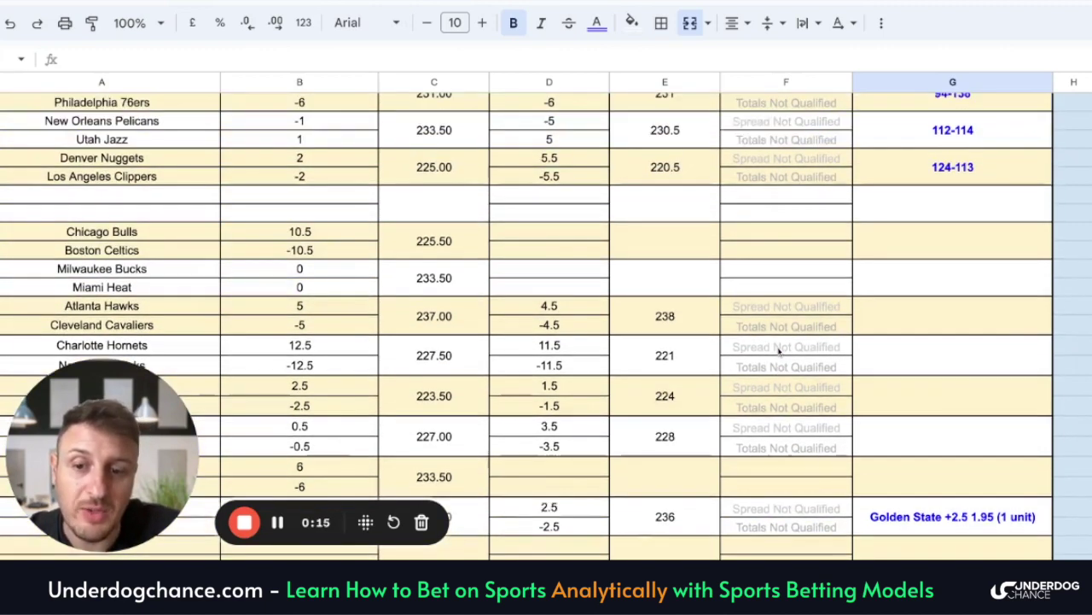
{"action": "scroll", "coordinate": [777, 350], "scroll_direction": "up", "scroll_amount": 5}
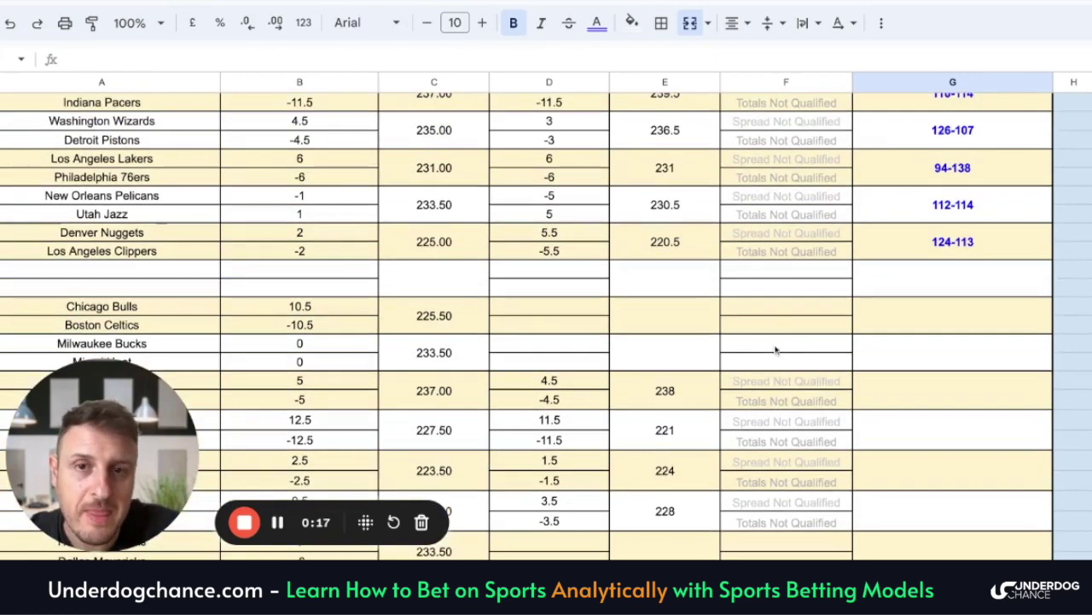
{"action": "scroll", "coordinate": [773, 350], "scroll_direction": "down", "scroll_amount": 1}
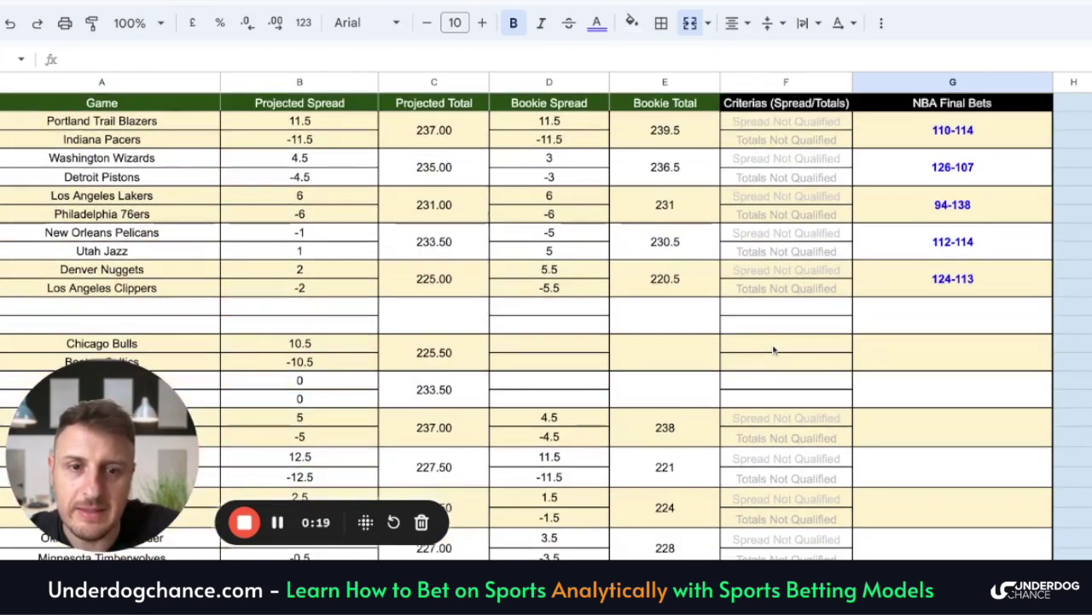
{"action": "scroll", "coordinate": [774, 350], "scroll_direction": "down", "scroll_amount": 14}
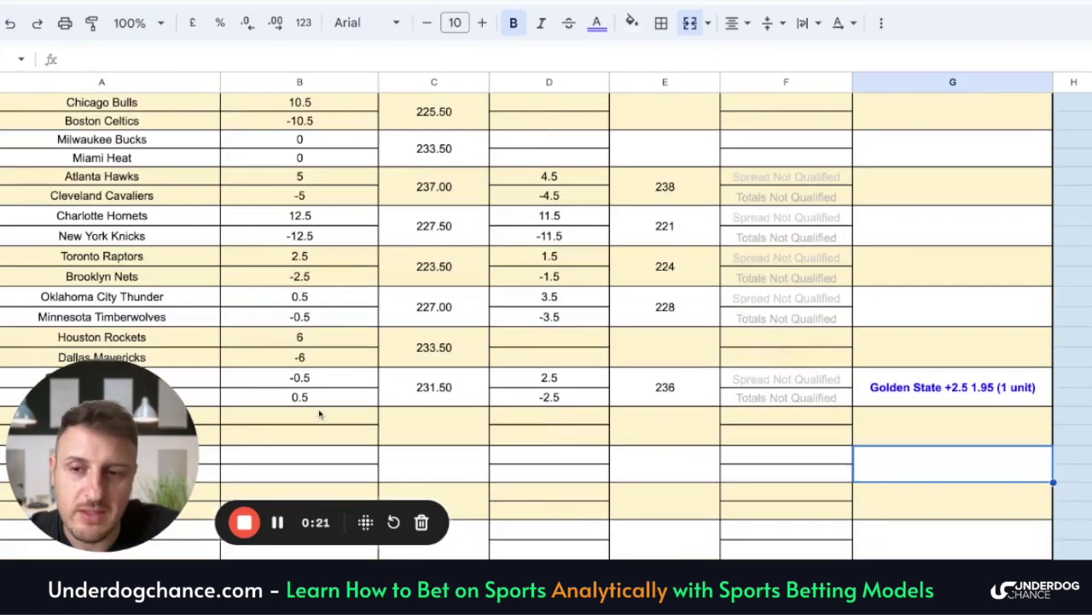
{"action": "scroll", "coordinate": [329, 410], "scroll_direction": "down", "scroll_amount": 5}
{"action": "scroll", "coordinate": [531, 375], "scroll_direction": "up", "scroll_amount": 12}
{"action": "scroll", "coordinate": [531, 376], "scroll_direction": "up", "scroll_amount": 9}
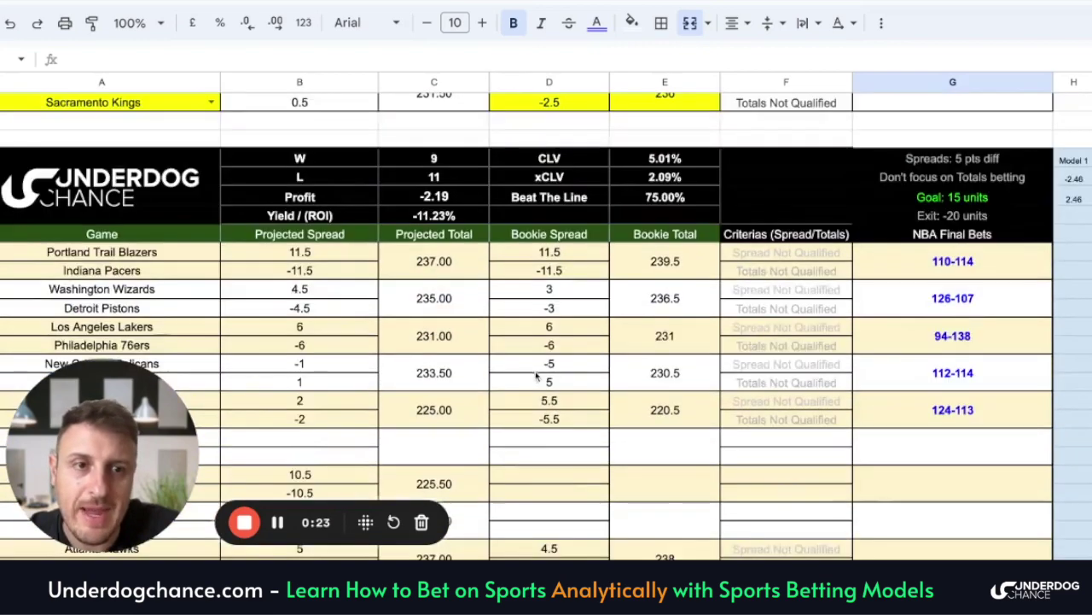
{"action": "scroll", "coordinate": [532, 373], "scroll_direction": "down", "scroll_amount": 6}
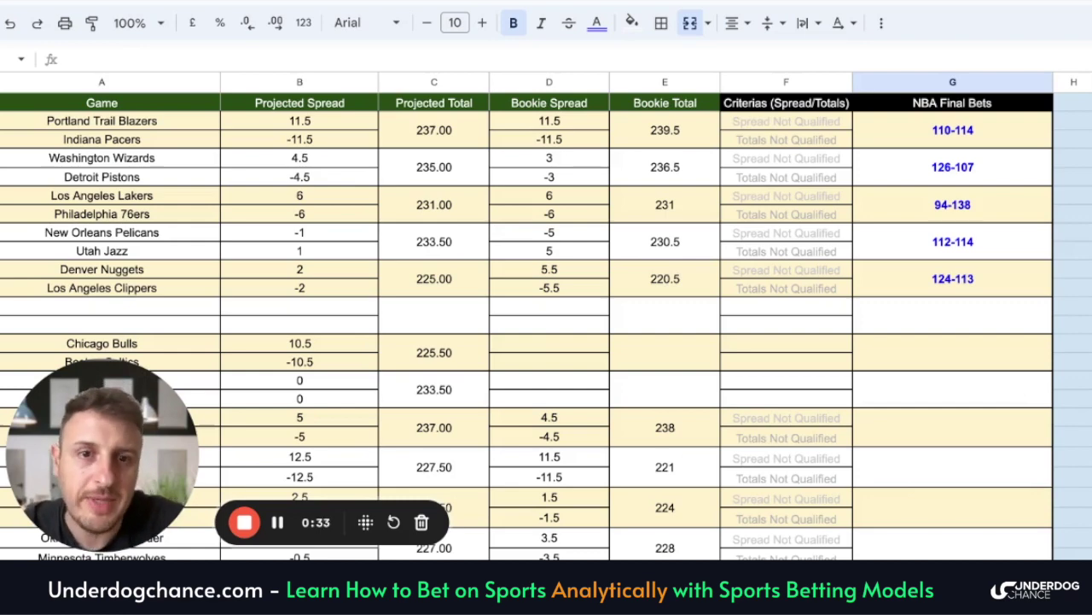
{"action": "scroll", "coordinate": [567, 347], "scroll_direction": "up", "scroll_amount": 2}
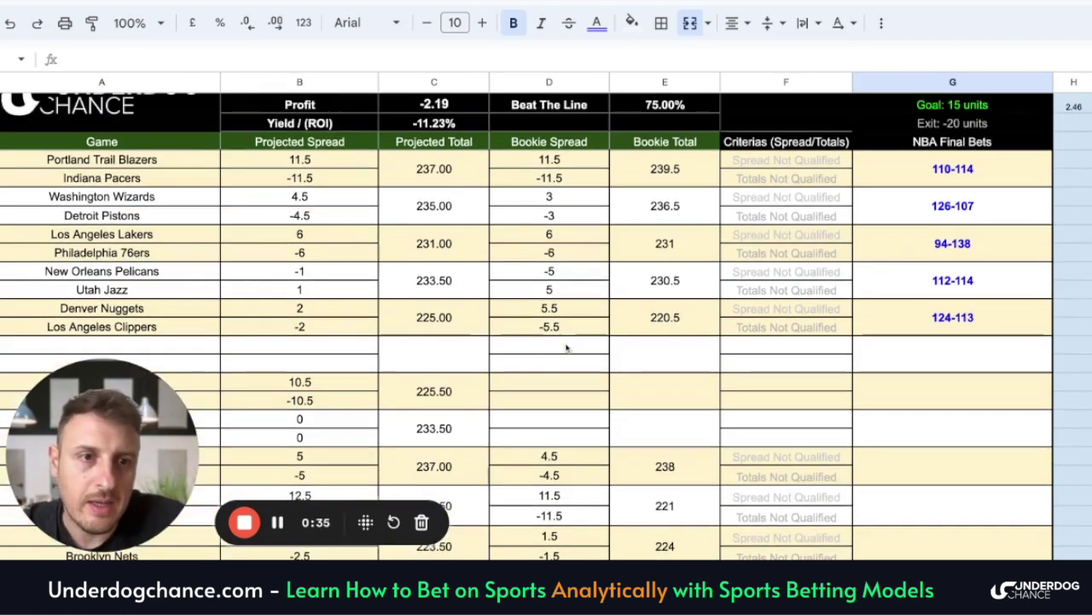
{"action": "scroll", "coordinate": [567, 348], "scroll_direction": "up", "scroll_amount": 2}
{"action": "scroll", "coordinate": [570, 348], "scroll_direction": "down", "scroll_amount": 2}
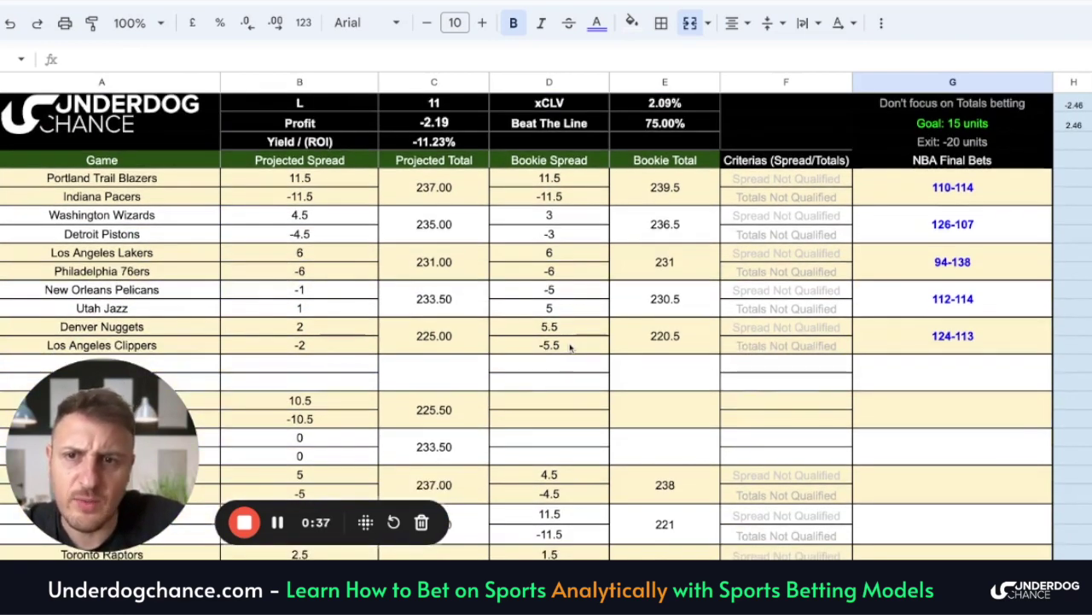
{"action": "scroll", "coordinate": [570, 348], "scroll_direction": "down", "scroll_amount": 2}
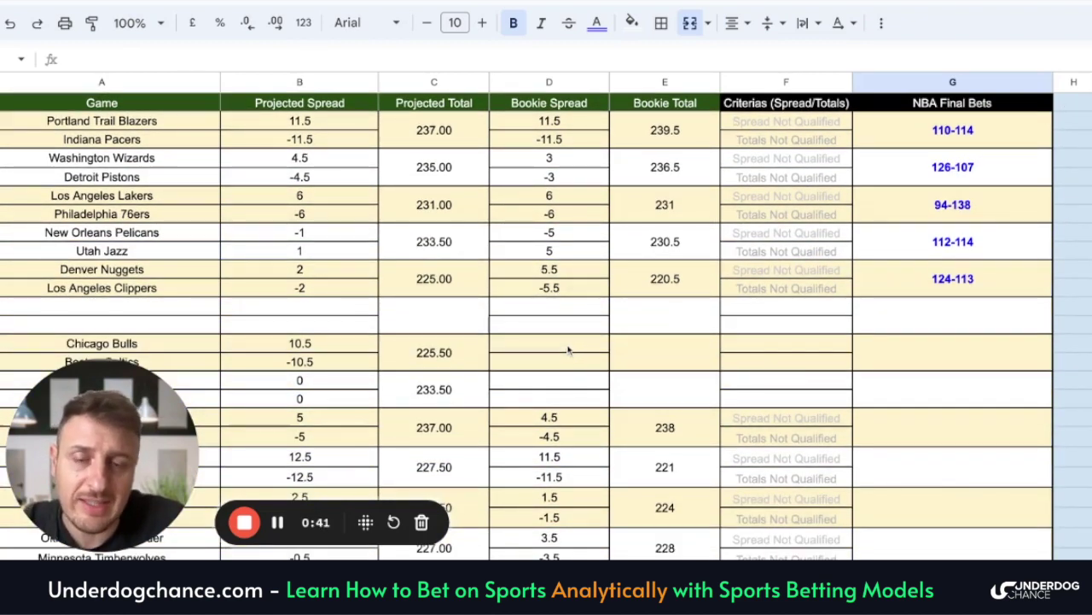
{"action": "scroll", "coordinate": [567, 350], "scroll_direction": "up", "scroll_amount": 1}
{"action": "scroll", "coordinate": [566, 349], "scroll_direction": "up", "scroll_amount": 2}
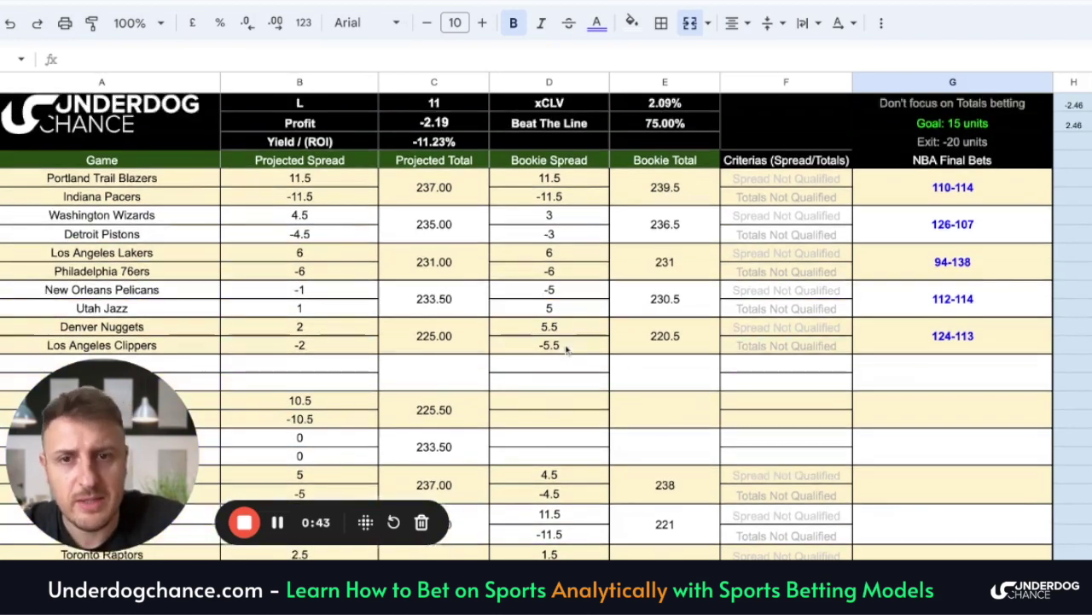
{"action": "scroll", "coordinate": [568, 345], "scroll_direction": "down", "scroll_amount": 1}
{"action": "scroll", "coordinate": [568, 345], "scroll_direction": "down", "scroll_amount": 4}
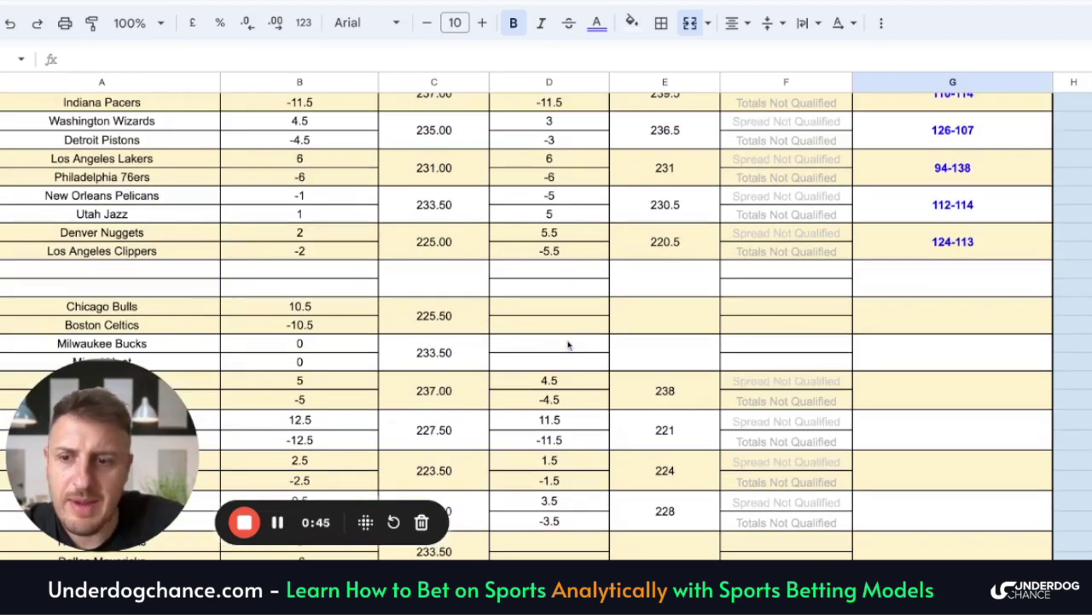
{"action": "scroll", "coordinate": [567, 345], "scroll_direction": "up", "scroll_amount": 2}
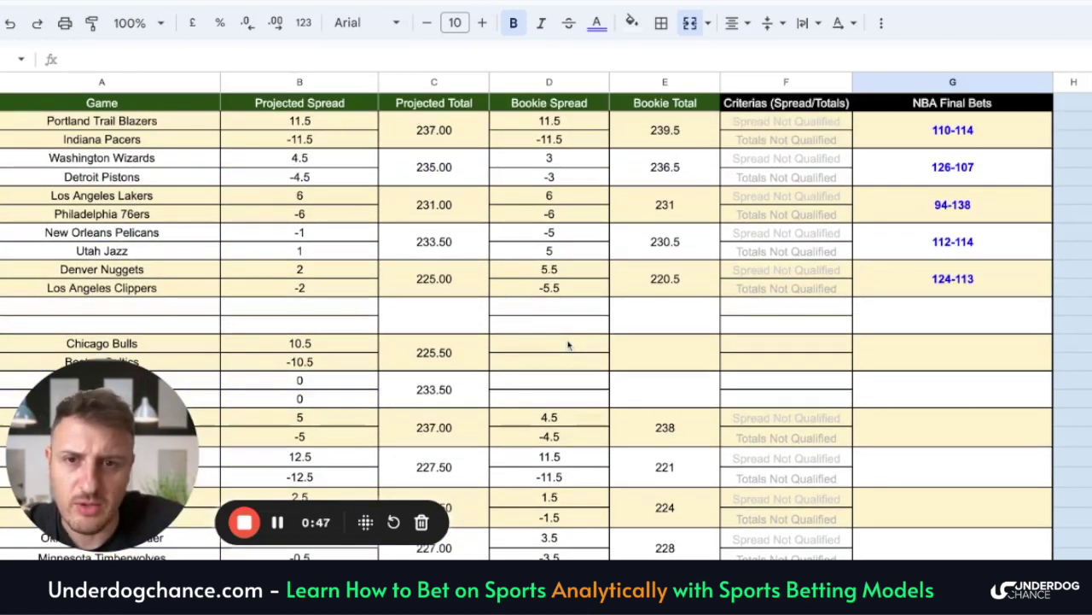
{"action": "scroll", "coordinate": [568, 345], "scroll_direction": "up", "scroll_amount": 1}
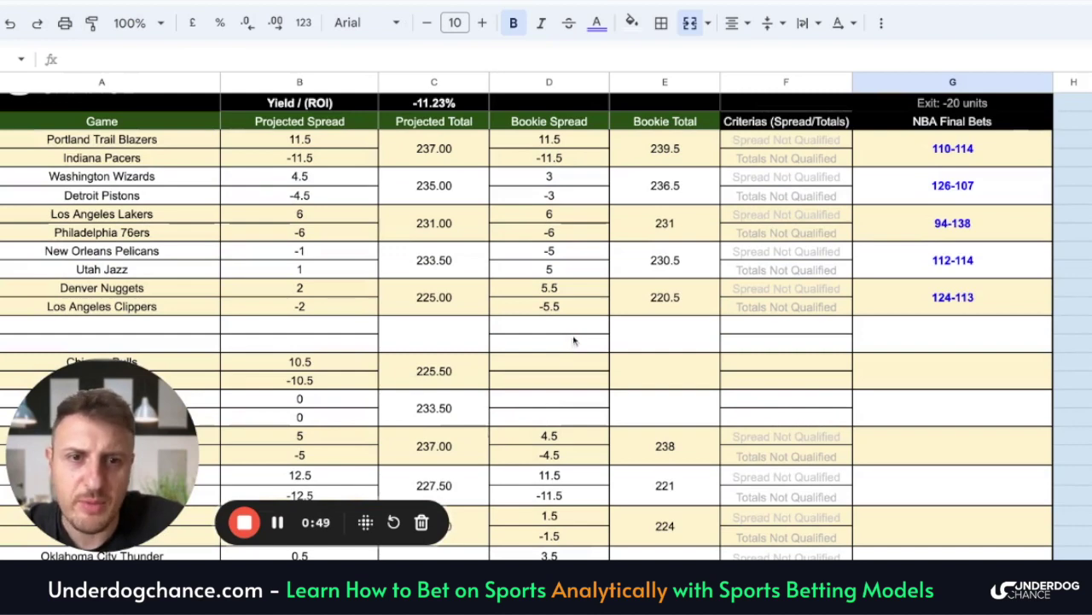
{"action": "scroll", "coordinate": [568, 344], "scroll_direction": "down", "scroll_amount": 7}
{"action": "scroll", "coordinate": [577, 342], "scroll_direction": "up", "scroll_amount": 10}
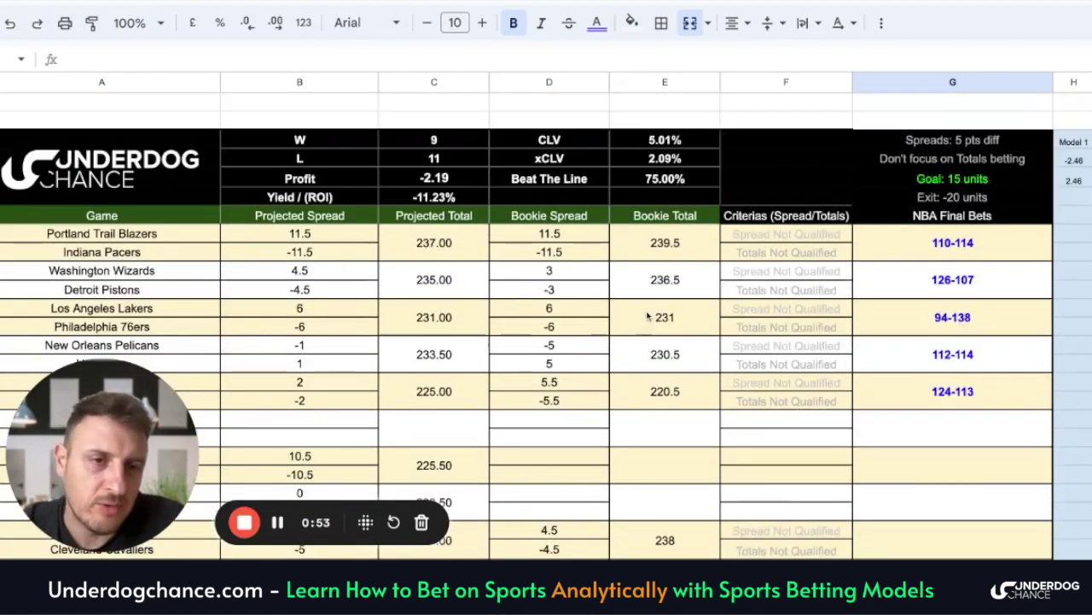
{"action": "scroll", "coordinate": [470, 276], "scroll_direction": "down", "scroll_amount": 5}
{"action": "scroll", "coordinate": [469, 276], "scroll_direction": "down", "scroll_amount": 5}
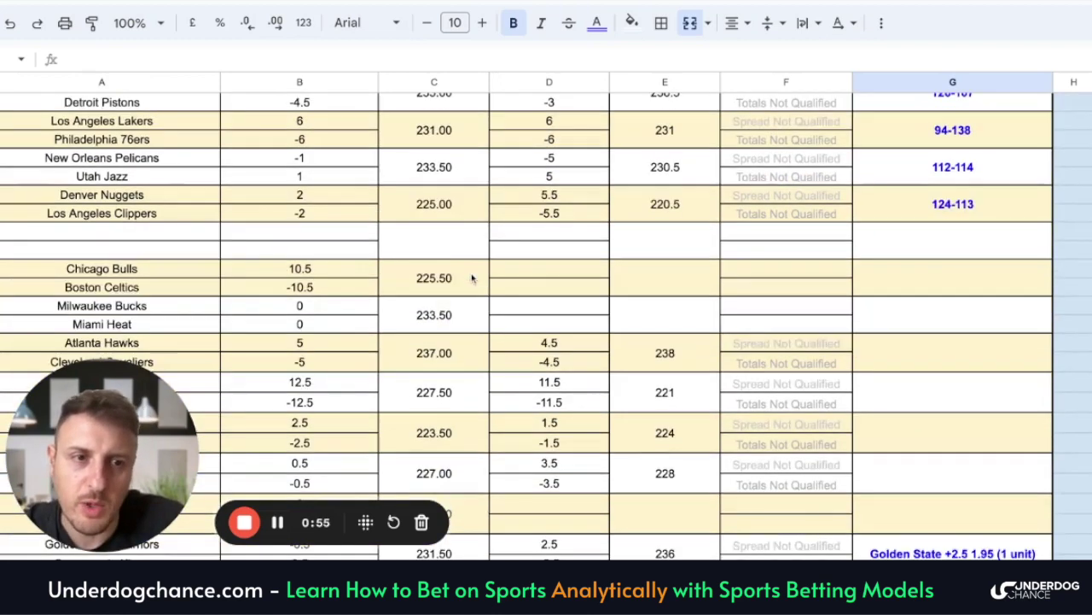
{"action": "scroll", "coordinate": [568, 288], "scroll_direction": "up", "scroll_amount": 4}
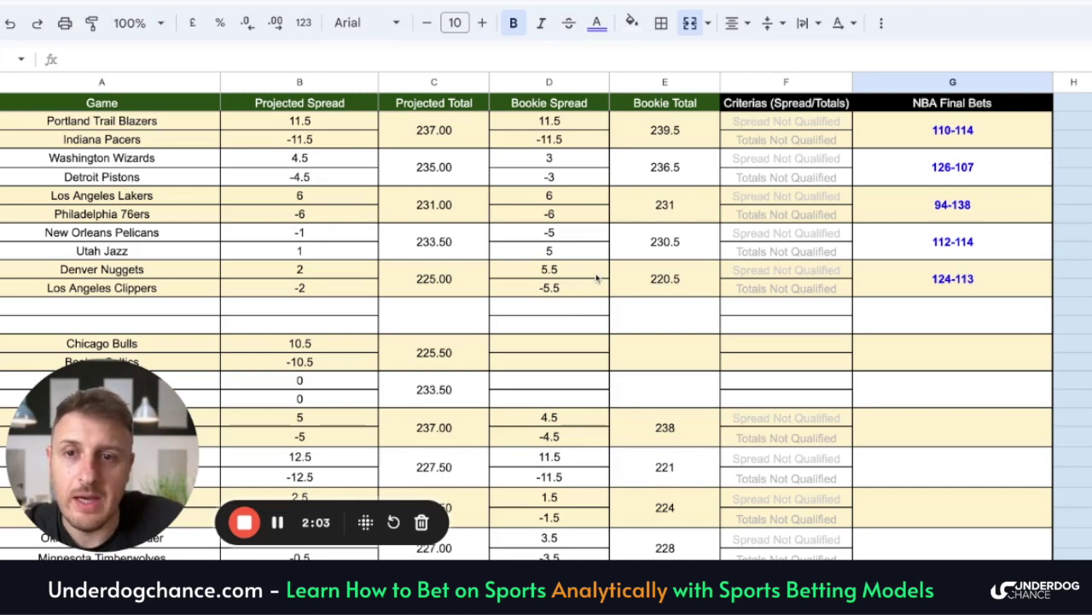
{"action": "scroll", "coordinate": [599, 280], "scroll_direction": "down", "scroll_amount": 3}
{"action": "scroll", "coordinate": [599, 280], "scroll_direction": "up", "scroll_amount": 5}
{"action": "scroll", "coordinate": [601, 281], "scroll_direction": "down", "scroll_amount": 1}
{"action": "scroll", "coordinate": [601, 282], "scroll_direction": "down", "scroll_amount": 1}
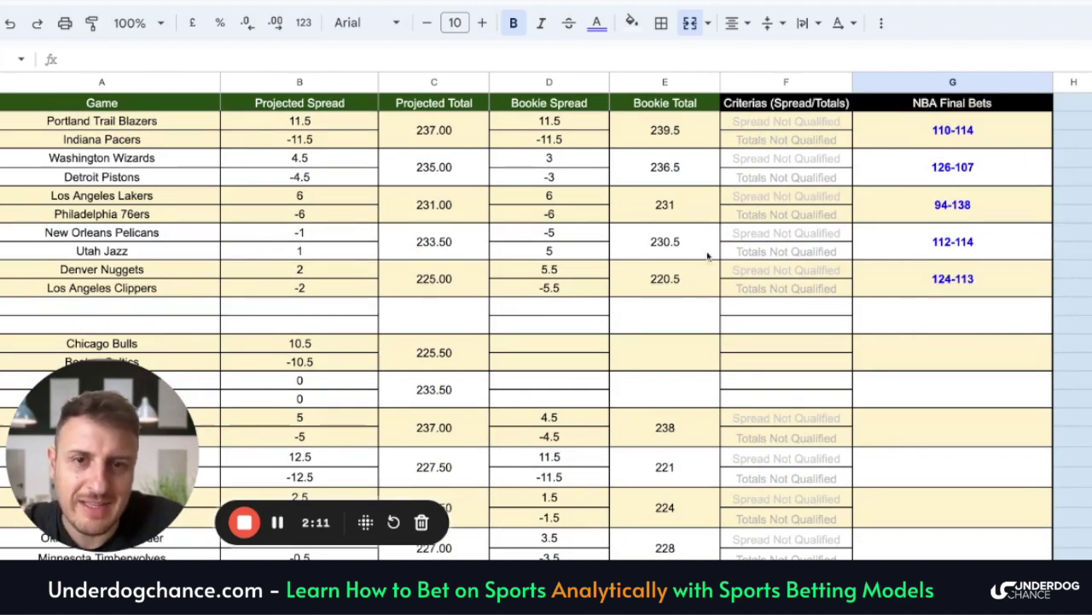
- Examine the first five games' projections and bookie lines, comparing the Projected Spread column with the Bookie Spread column
{"action": "left_click_drag", "start_coordinate": [110, 125], "coordinate": [660, 296]}
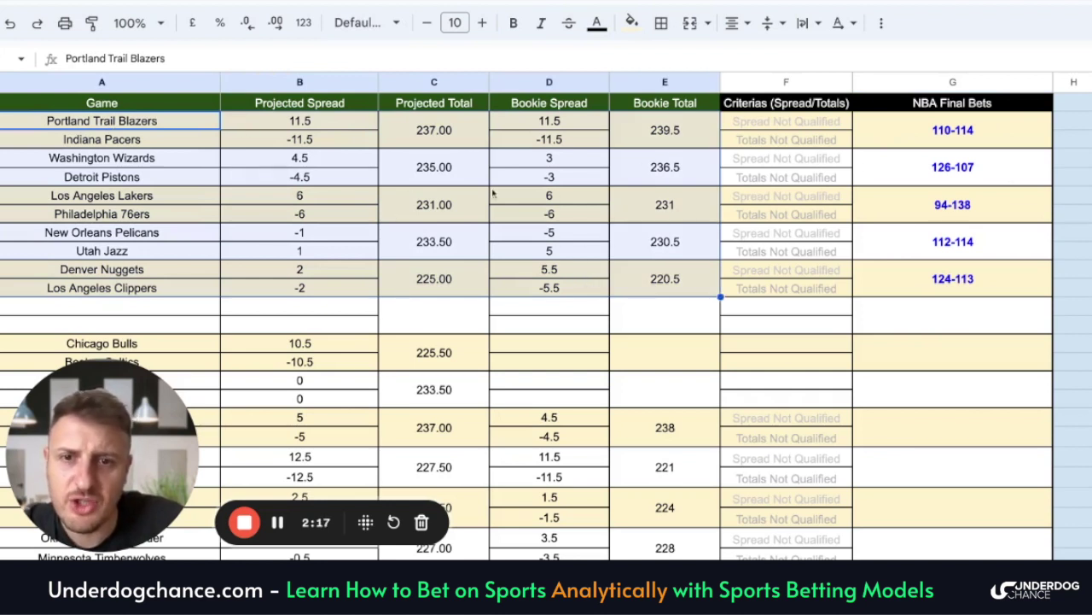
{"action": "left_click", "coordinate": [336, 121]}
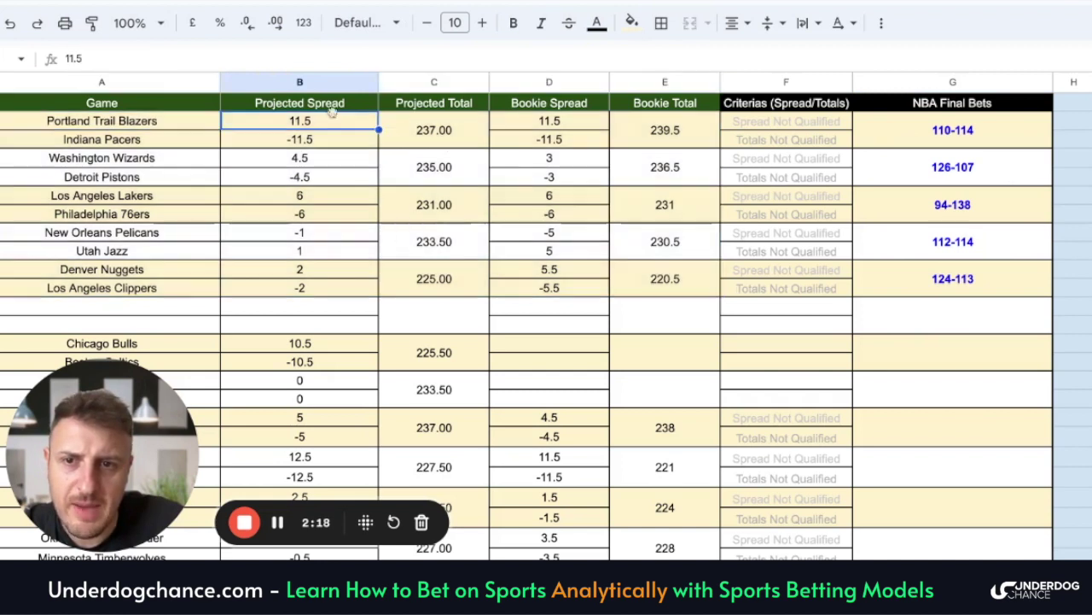
{"action": "left_click", "coordinate": [319, 102]}
{"action": "left_click_drag", "start_coordinate": [538, 103], "coordinate": [539, 146]}
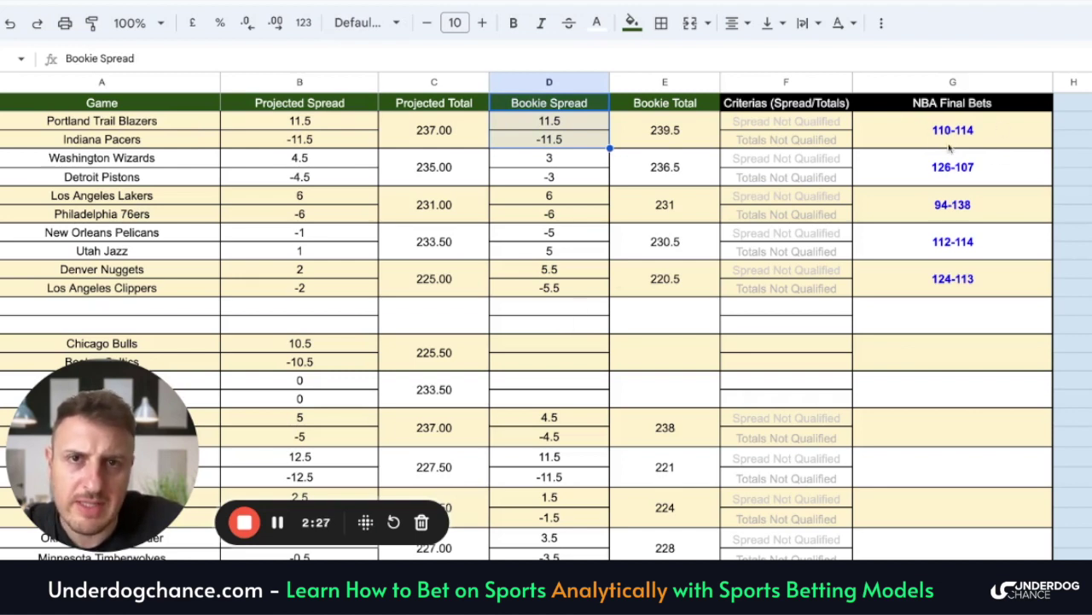
{"action": "left_click", "coordinate": [329, 103]}
{"action": "left_click", "coordinate": [537, 102]}
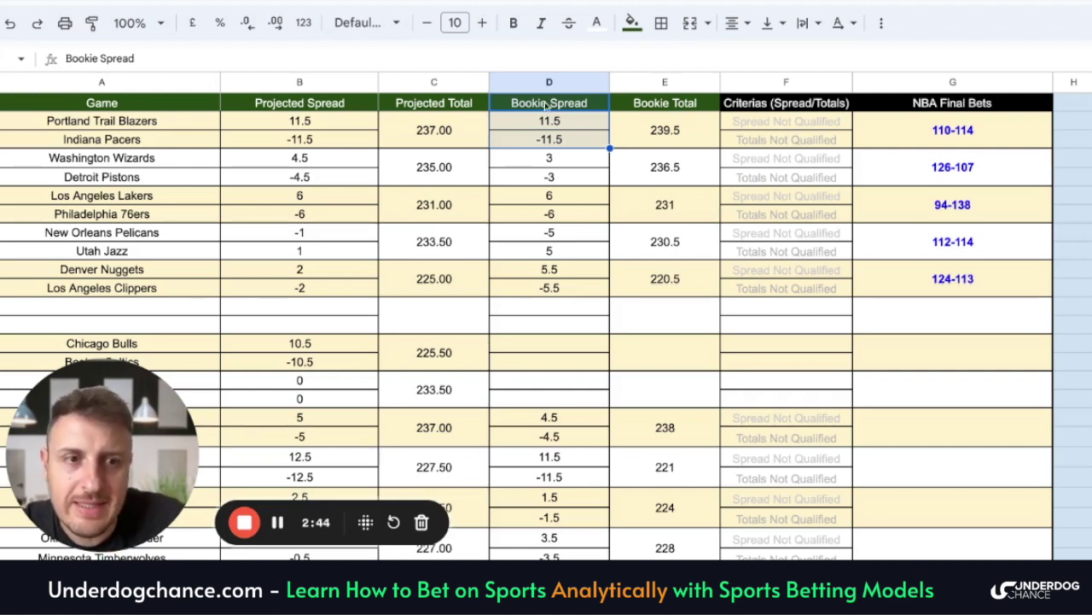
- Set the Portland Trail Blazers–Indiana Pacers projected total to 550 and its bookie total to 650
{"action": "left_click", "coordinate": [467, 143]}
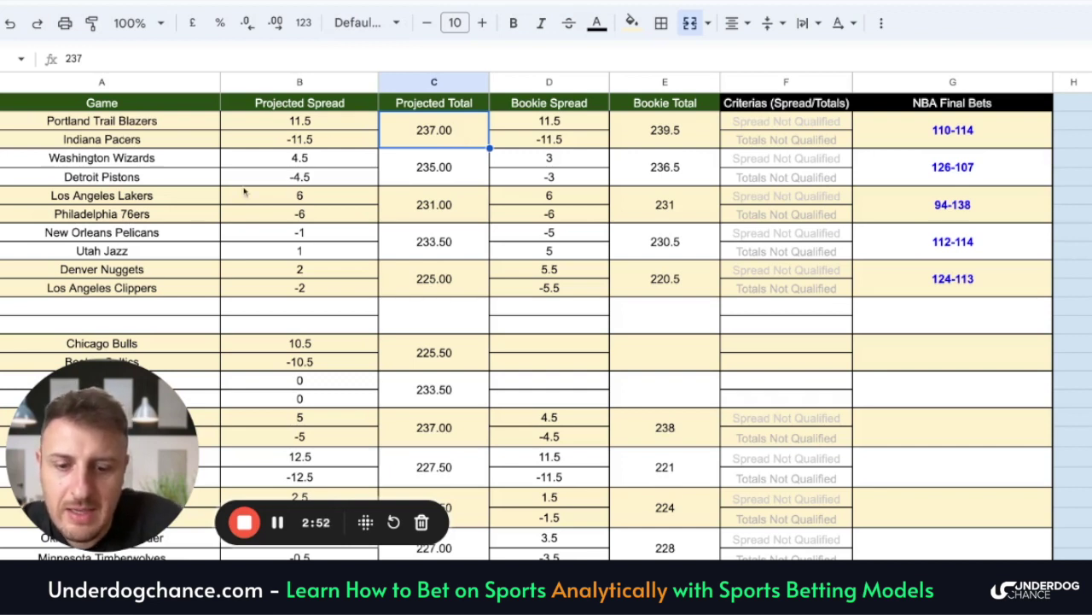
{"action": "type", "text": "550"}
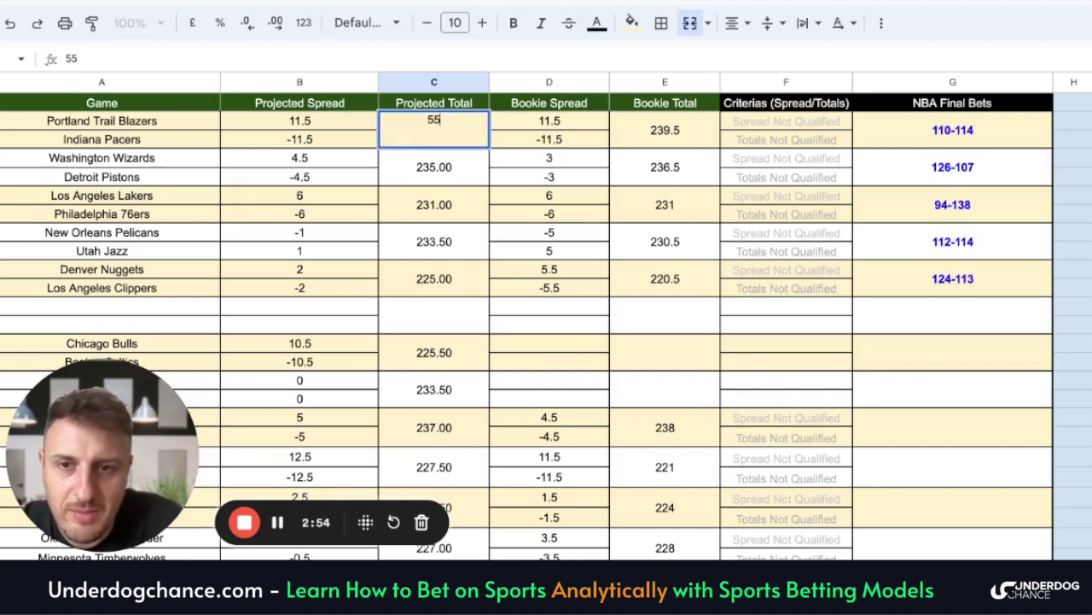
{"action": "key", "text": "Tab"}
{"action": "key", "text": "Tab"}
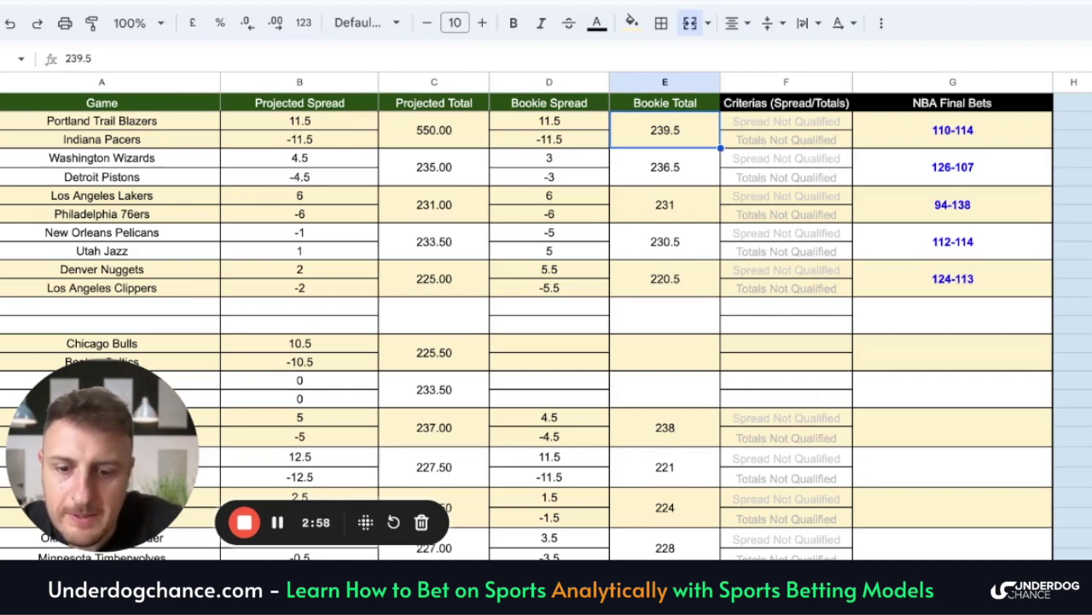
{"action": "type", "text": "65"}
{"action": "key", "text": "BackSpace"}
{"action": "type", "text": "6"}
{"action": "key", "text": "BackSpace"}
{"action": "type", "text": "50"}
{"action": "key", "text": "ctrl+Return"}
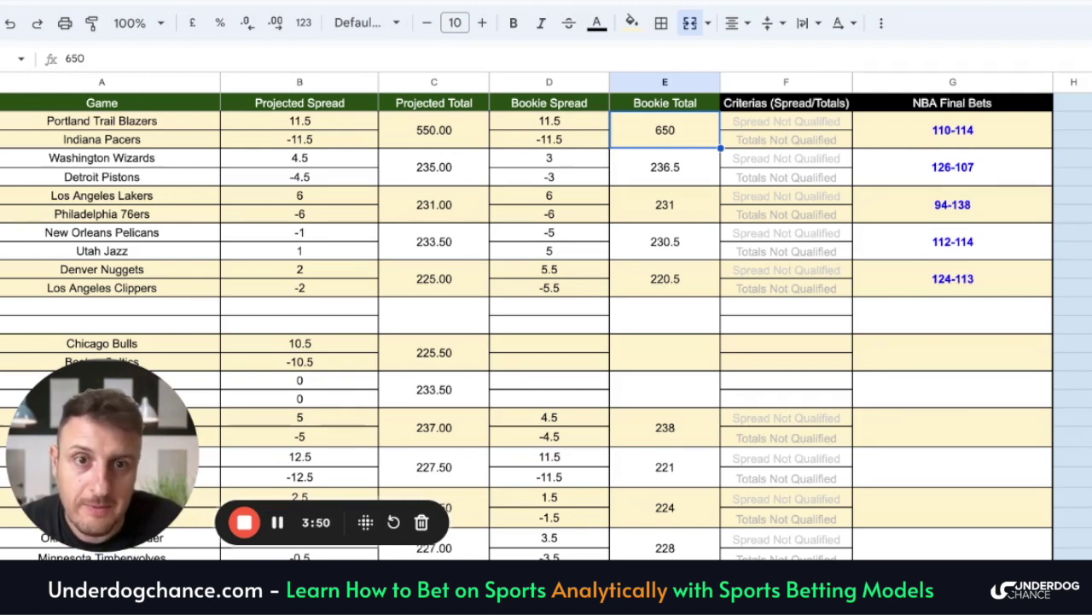
- Set the Portland Trail Blazers–Indiana Pacers projected total to 237 and its bookie total to 236
{"action": "left_click", "coordinate": [477, 135]}
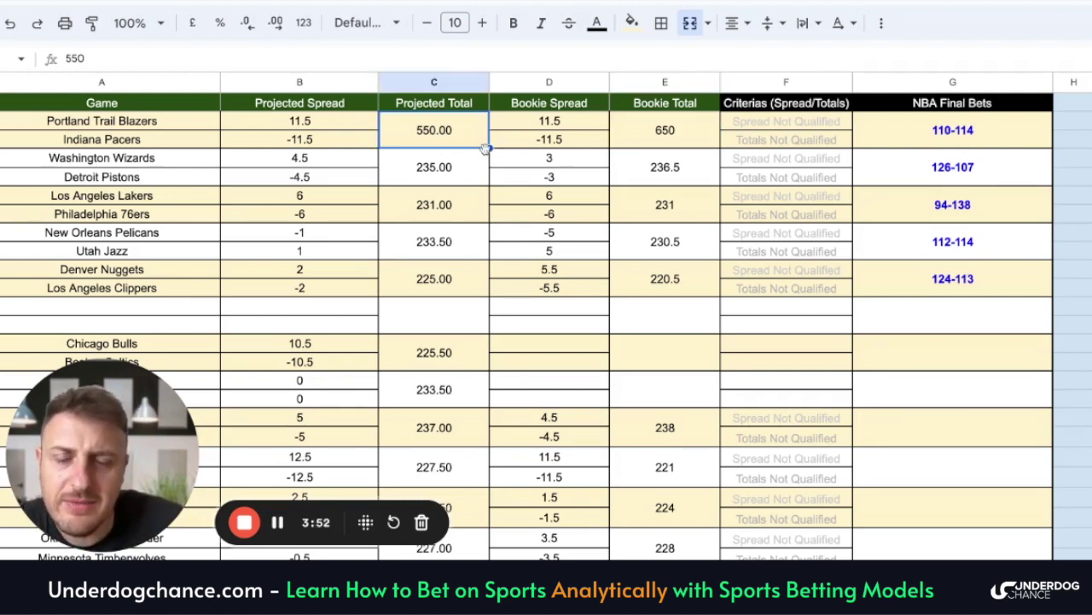
{"action": "type", "text": "237"}
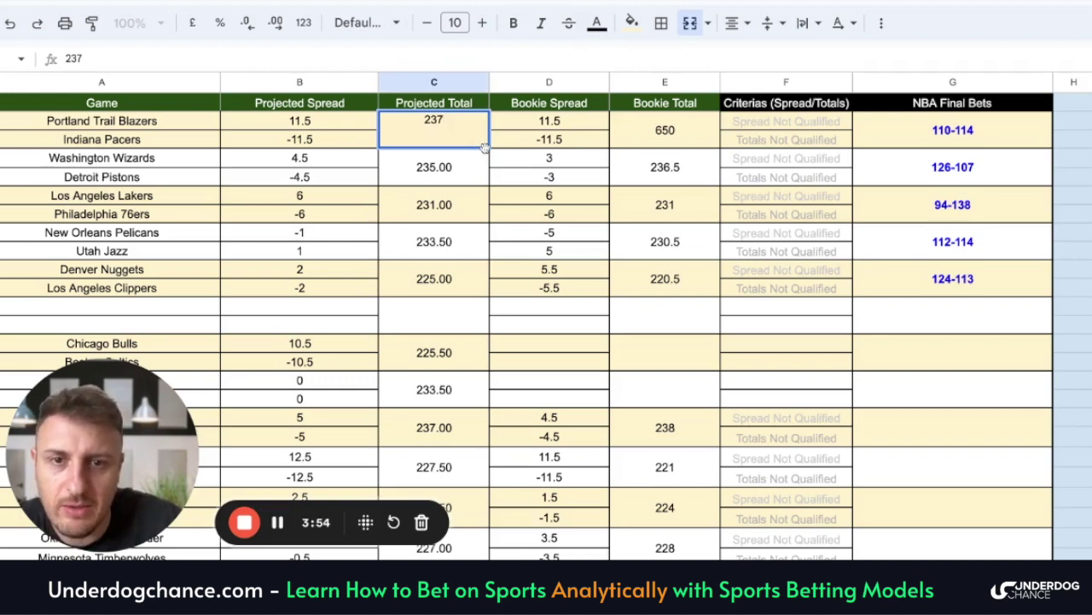
{"action": "key", "text": "Tab"}
{"action": "key", "text": "Tab"}
{"action": "type", "text": "236"}
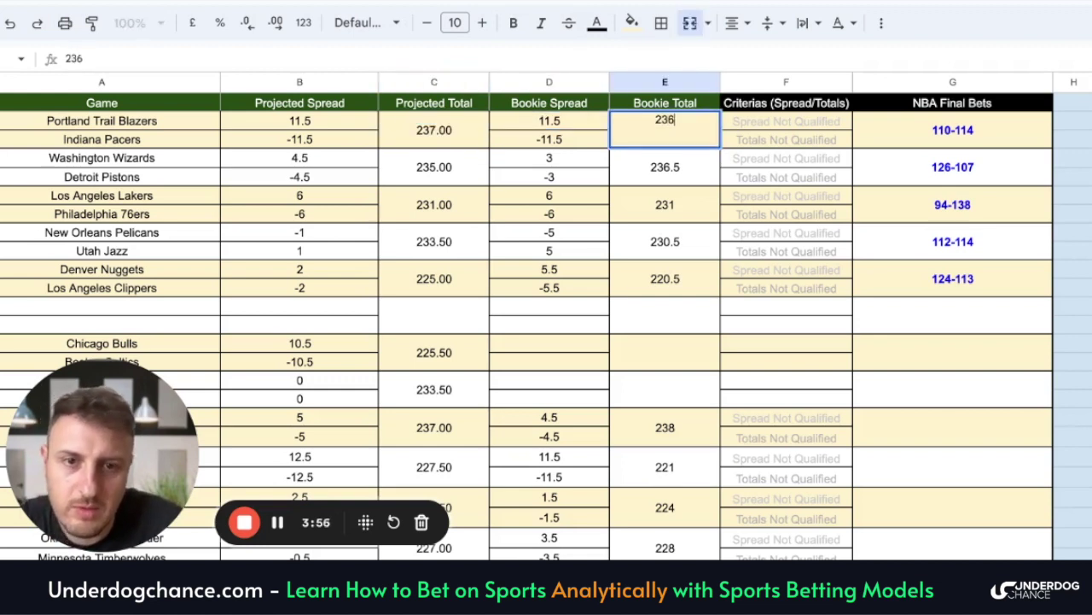
- Compare projected and bookie spreads and totals for the Portland–Indiana and Washington–Detroit games
{"action": "left_click_drag", "start_coordinate": [300, 121], "coordinate": [666, 137]}
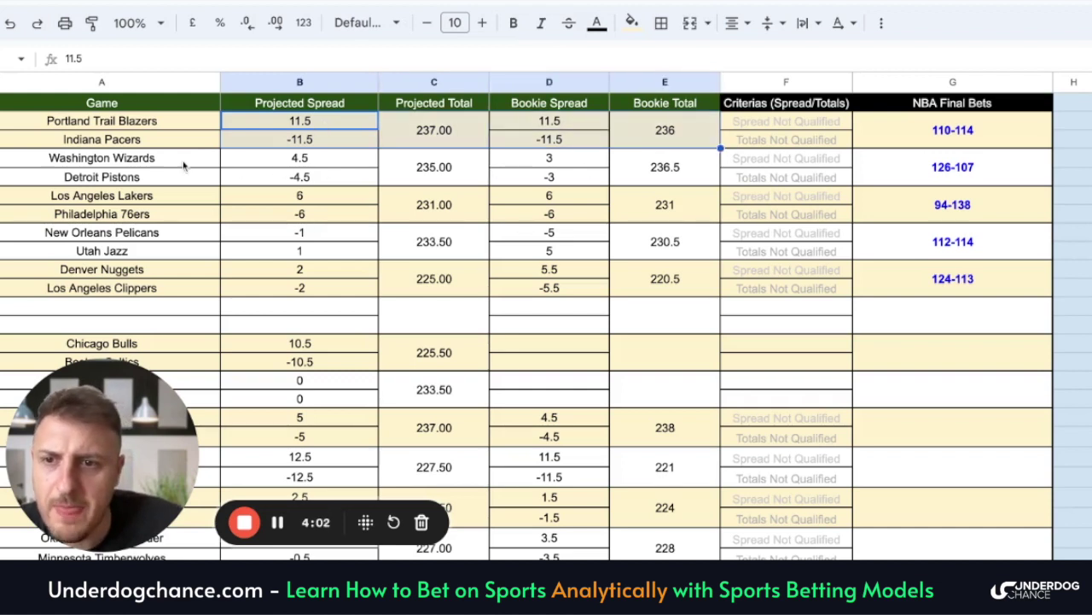
{"action": "left_click_drag", "start_coordinate": [349, 162], "coordinate": [593, 170]}
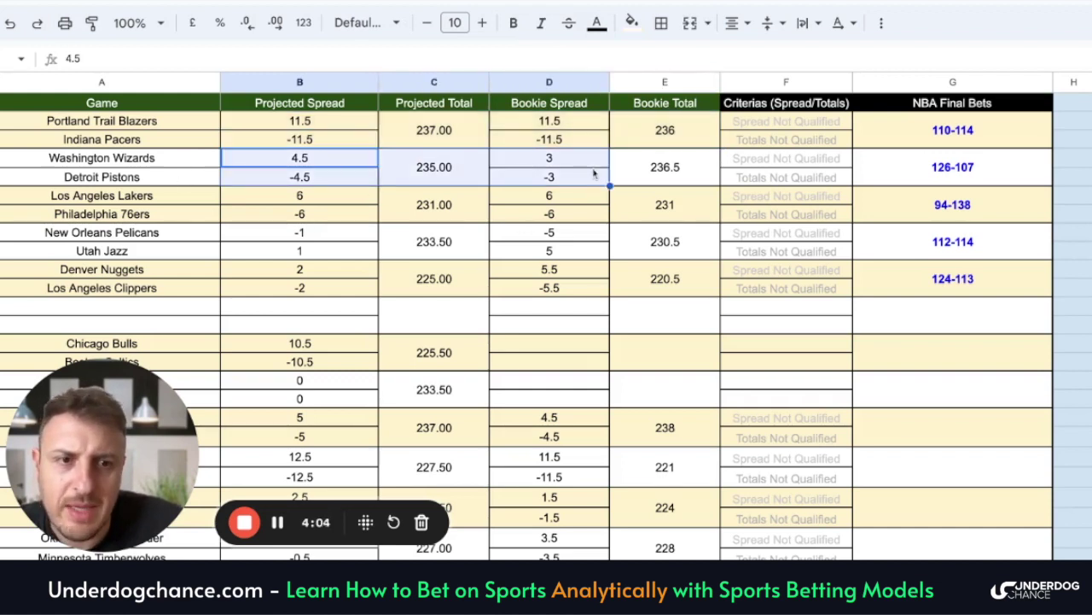
{"action": "left_click", "coordinate": [174, 187]}
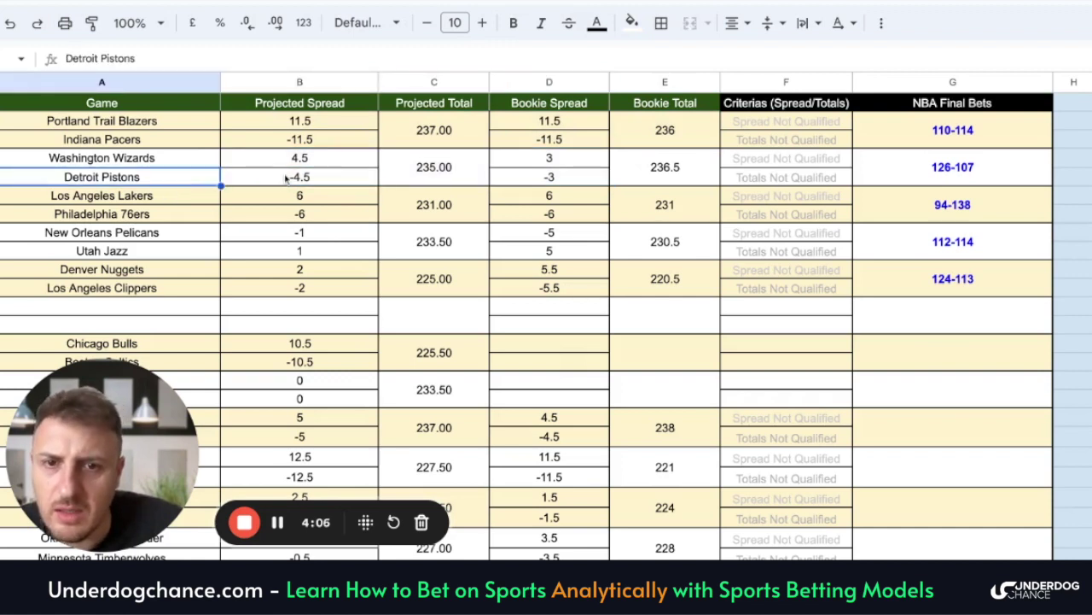
{"action": "left_click", "coordinate": [295, 164]}
{"action": "key", "text": "shift+Right"}
{"action": "key", "text": "shift+Right"}
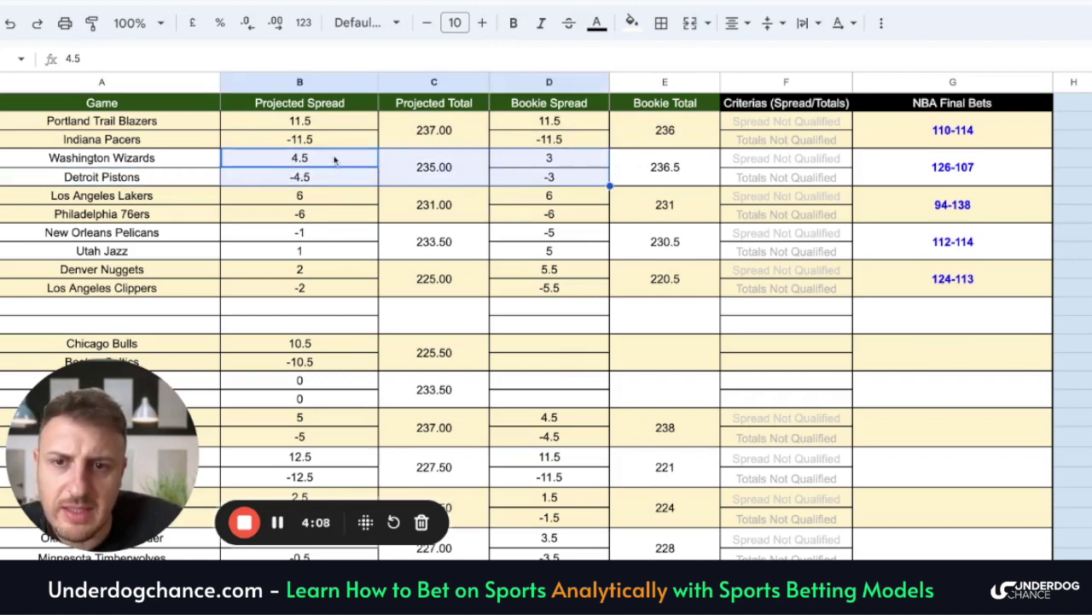
{"action": "left_click", "coordinate": [670, 177]}
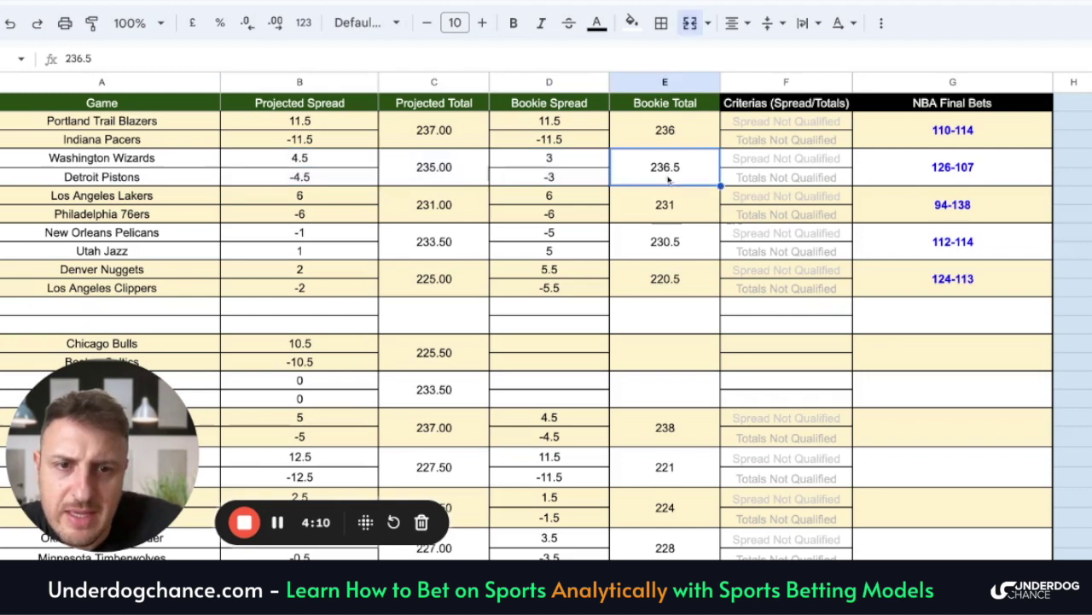
{"action": "key", "text": "shift+Left"}
{"action": "key", "text": "shift+Left"}
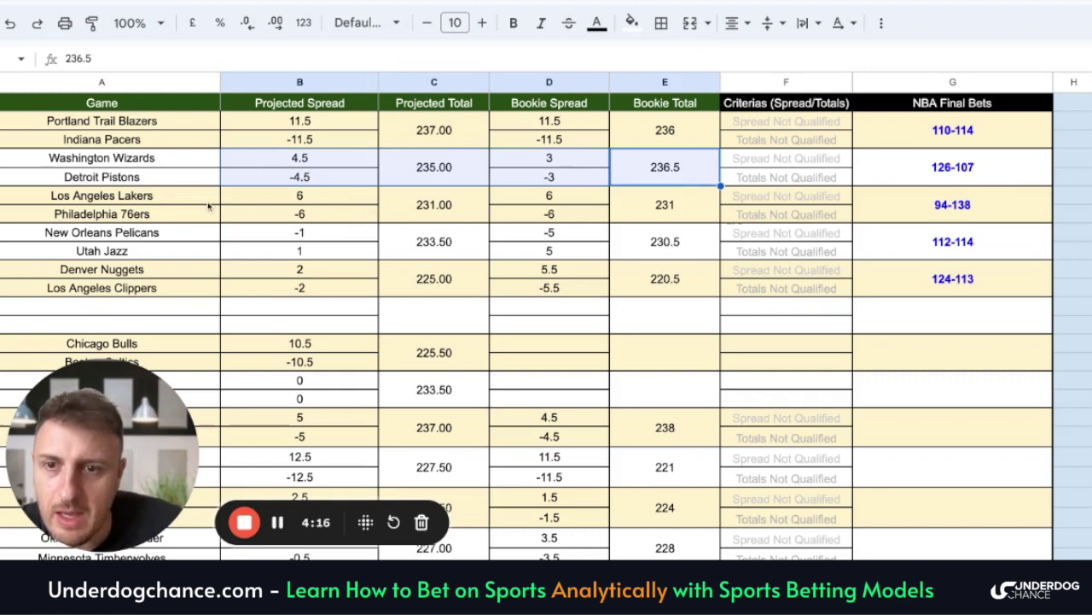
- Compare the projected spread and total with the bookie lines for the Los Angeles Lakers–Philadelphia 76ers game
{"action": "left_click", "coordinate": [279, 202]}
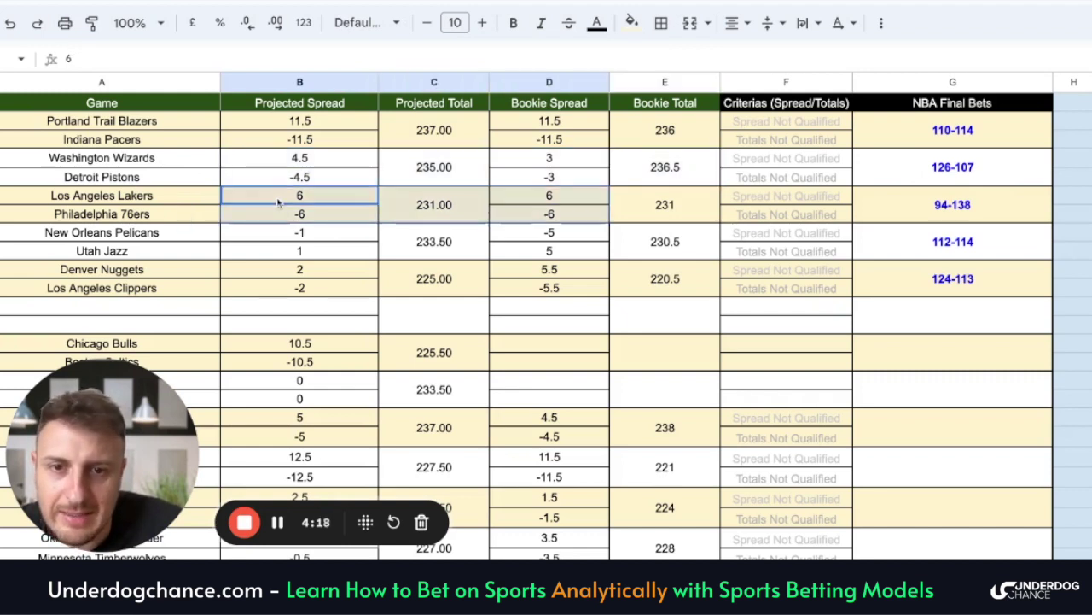
{"action": "left_click_drag", "start_coordinate": [278, 202], "coordinate": [666, 213]}
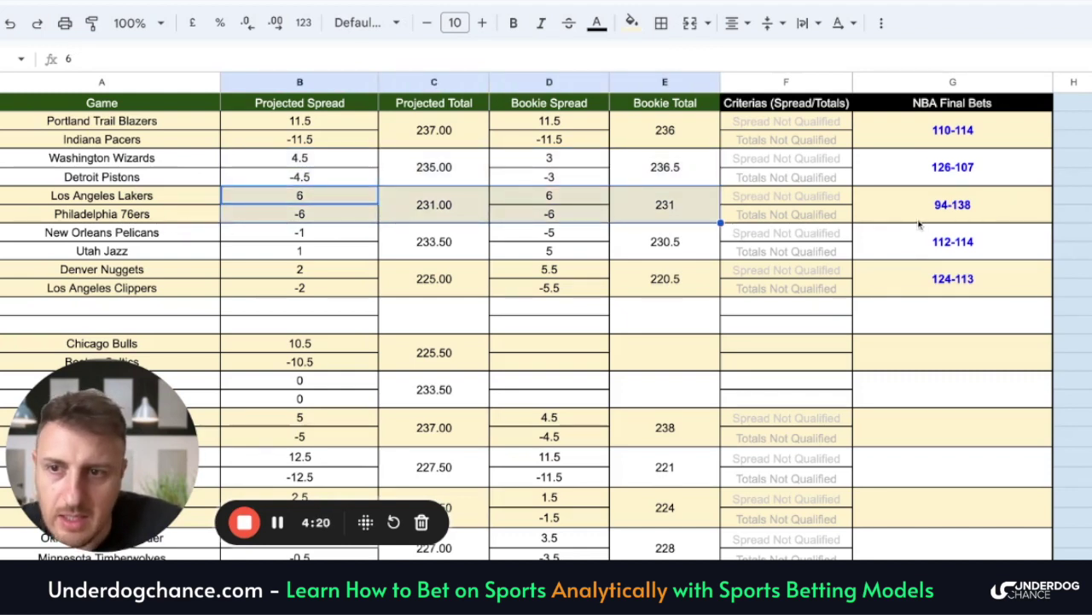
{"action": "left_click", "coordinate": [158, 214]}
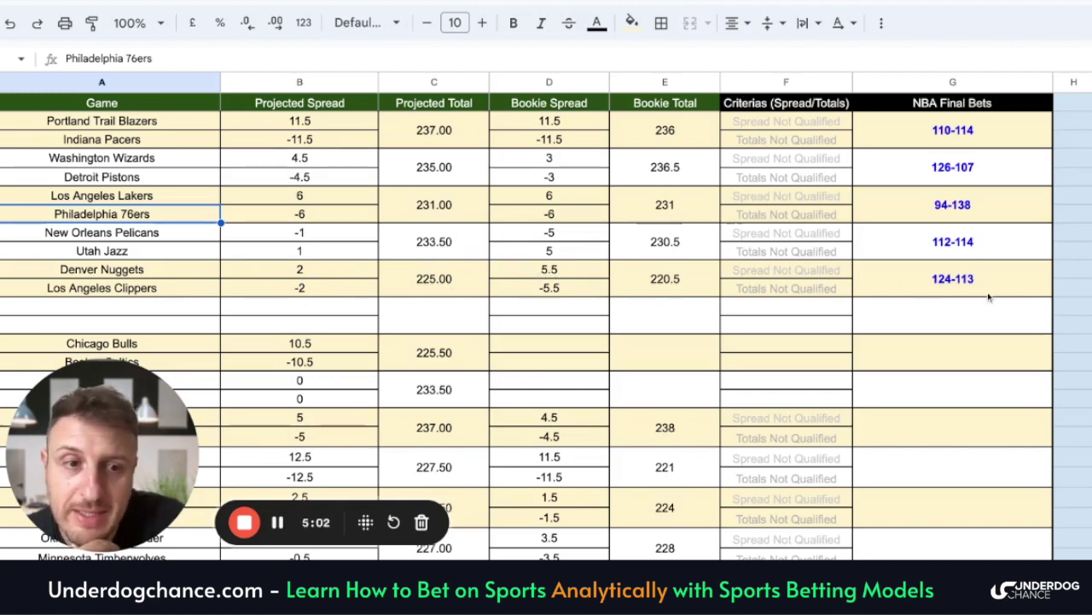
- Examine the final scores, projections and bookie spreads for the New Orleans Pelicans–Utah Jazz and Denver Nuggets–Los Angeles Clippers games
{"action": "left_click_drag", "start_coordinate": [955, 241], "coordinate": [954, 278]}
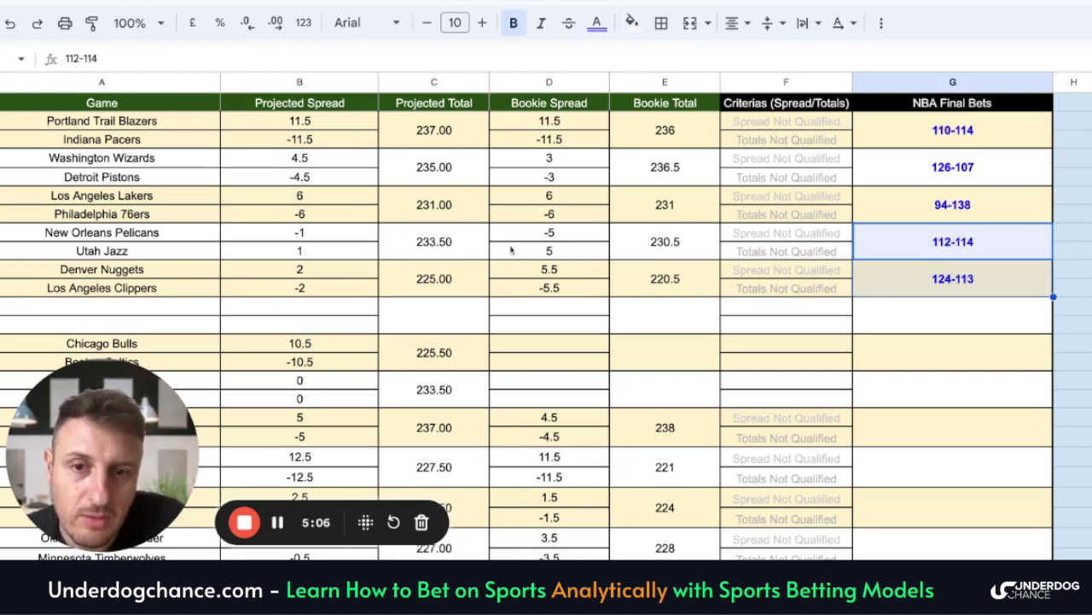
{"action": "left_click", "coordinate": [145, 239]}
{"action": "key", "text": "shift+Down"}
{"action": "key", "text": "shift+Down"}
{"action": "key", "text": "shift+Down"}
{"action": "key", "text": "shift+Right"}
{"action": "key", "text": "shift+Right"}
{"action": "key", "text": "shift+Right"}
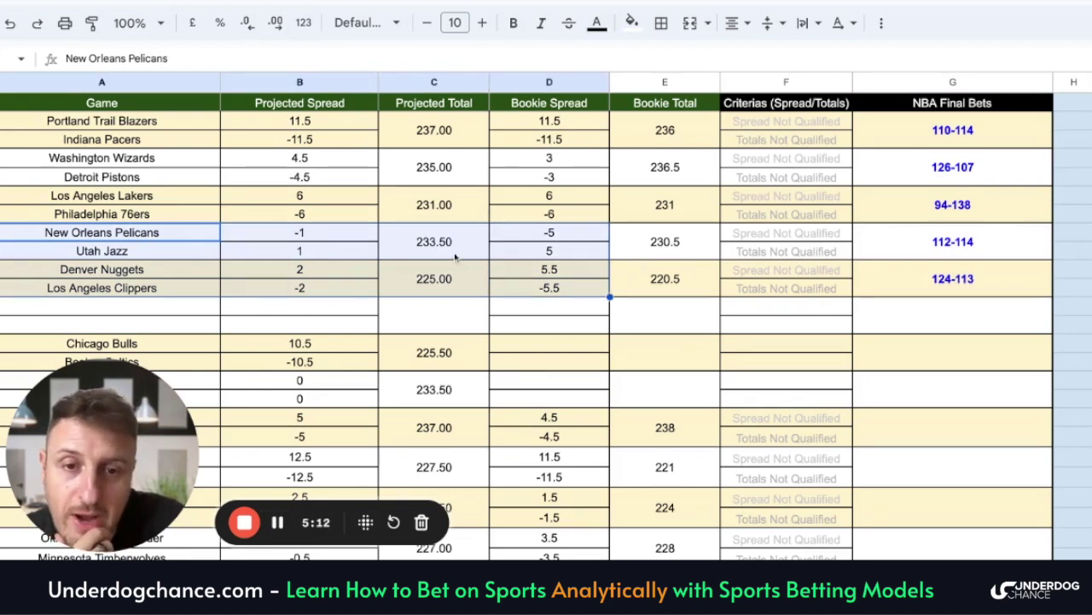
- Review the projected spreads and totals for the Chicago Bulls–Boston Celtics and Milwaukee Bucks–Miami Heat games
{"action": "scroll", "coordinate": [512, 256], "scroll_direction": "down", "scroll_amount": 3}
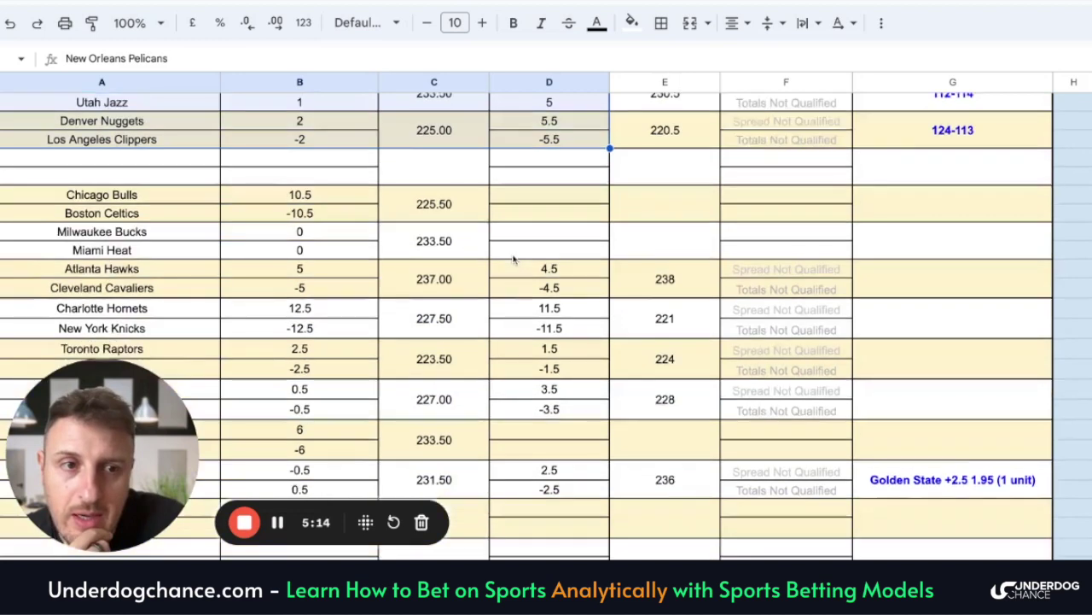
{"action": "scroll", "coordinate": [513, 258], "scroll_direction": "down", "scroll_amount": 2}
{"action": "scroll", "coordinate": [515, 261], "scroll_direction": "up", "scroll_amount": 1}
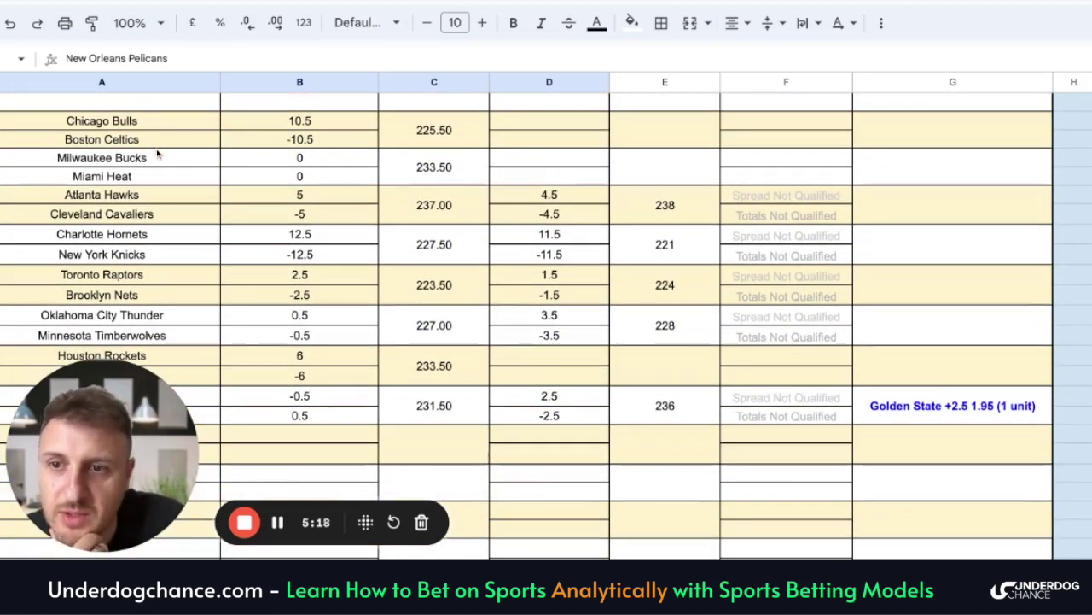
{"action": "left_click_drag", "start_coordinate": [134, 124], "coordinate": [448, 175]}
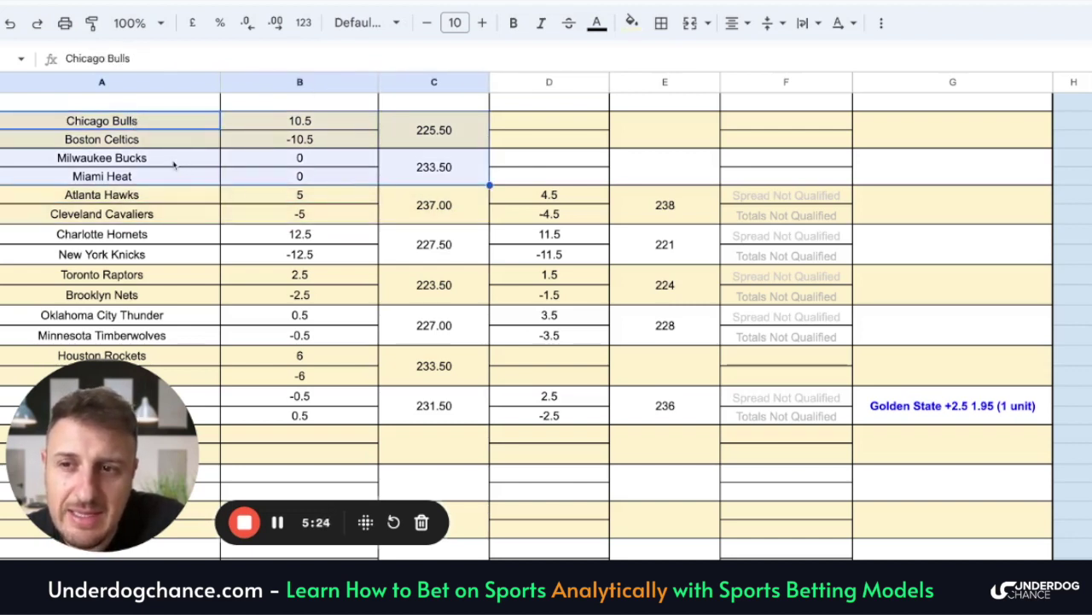
{"action": "left_click", "coordinate": [176, 178]}
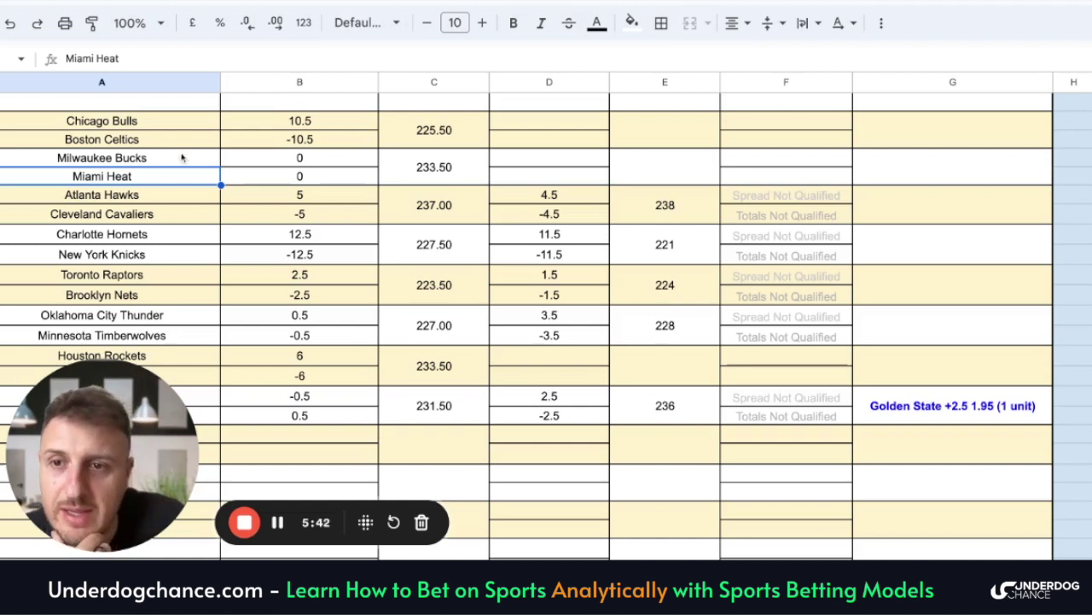
- Compare projections with bookie lines for the Atlanta Hawks–Cleveland Cavaliers game and the Charlotte Hornets–New York Knicks total
{"action": "left_click", "coordinate": [143, 199]}
{"action": "key", "text": "shift+Down"}
{"action": "key", "text": "shift+Right"}
{"action": "key", "text": "shift+Right"}
{"action": "key", "text": "shift+Right"}
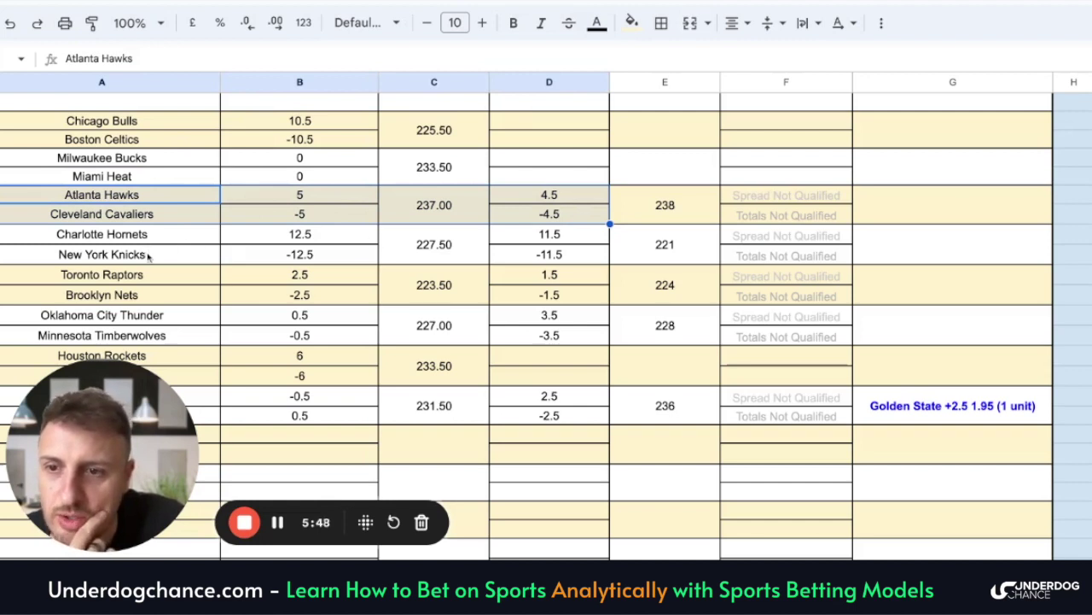
{"action": "left_click", "coordinate": [655, 256]}
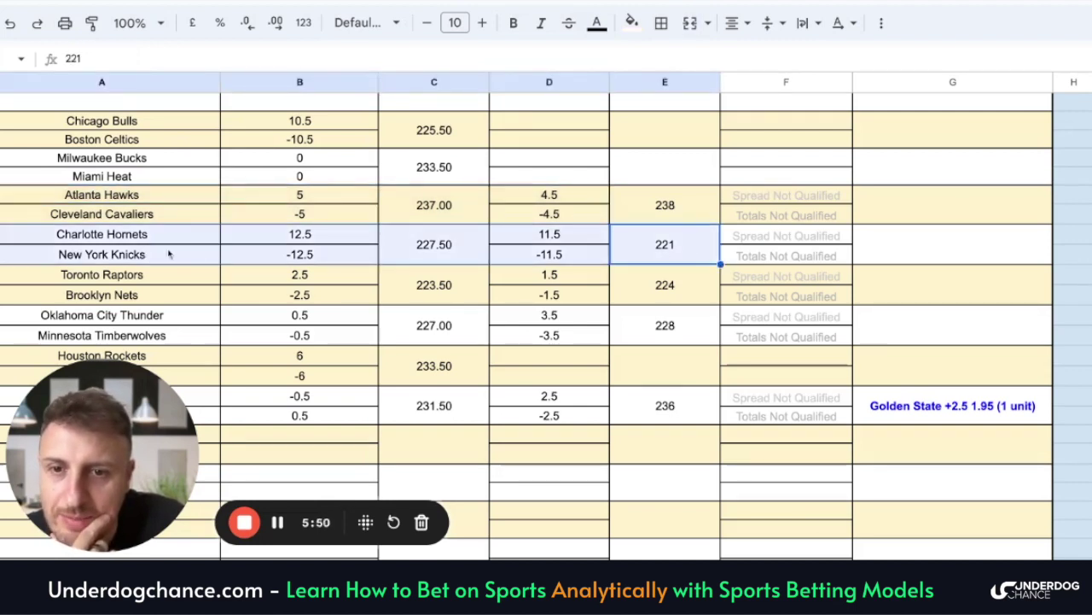
{"action": "left_click", "coordinate": [447, 253]}
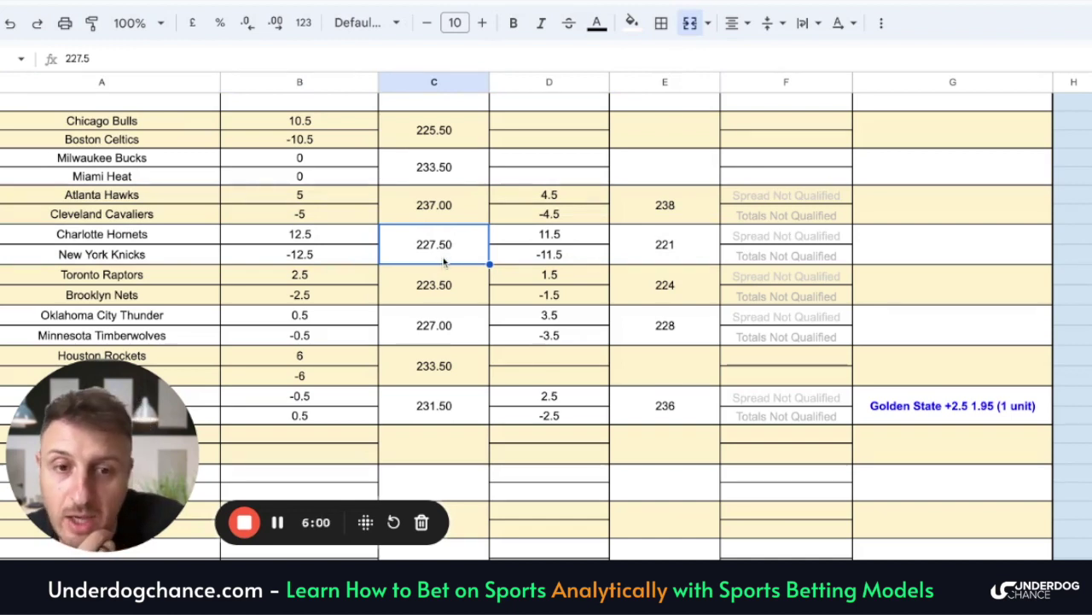
- Compare projected and bookie spreads and totals across the Charlotte Hornets–New York Knicks and Toronto Raptors–Brooklyn Nets games
{"action": "scroll", "coordinate": [367, 239], "scroll_direction": "down", "scroll_amount": 1}
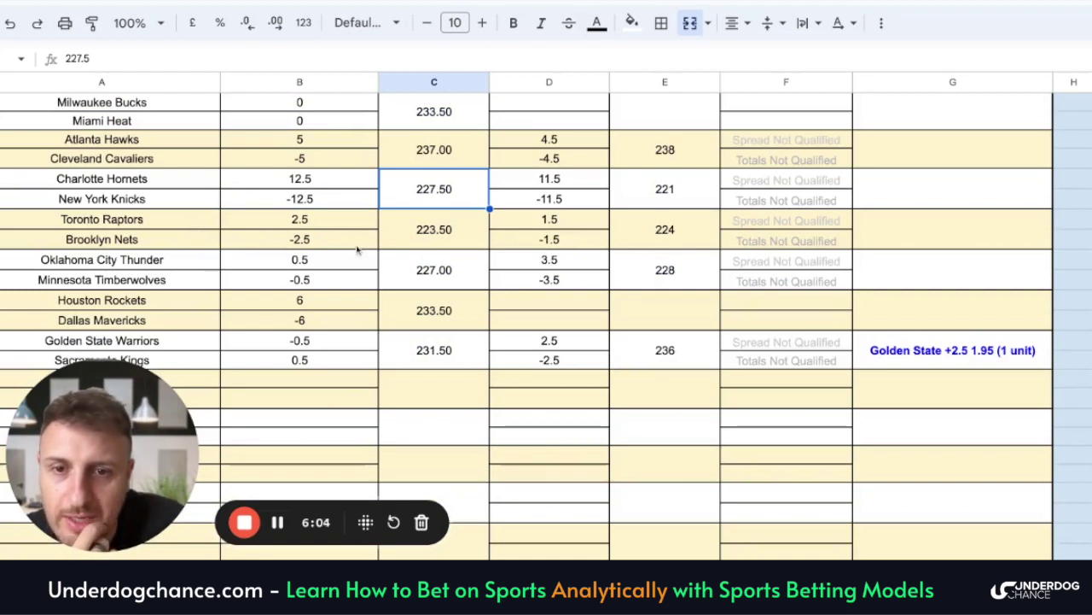
{"action": "left_click", "coordinate": [159, 179]}
{"action": "key", "text": "shift+Down"}
{"action": "key", "text": "shift+Down"}
{"action": "key", "text": "shift+Right"}
{"action": "key", "text": "shift+Right"}
{"action": "key", "text": "shift+Right"}
{"action": "key", "text": "shift+Right"}
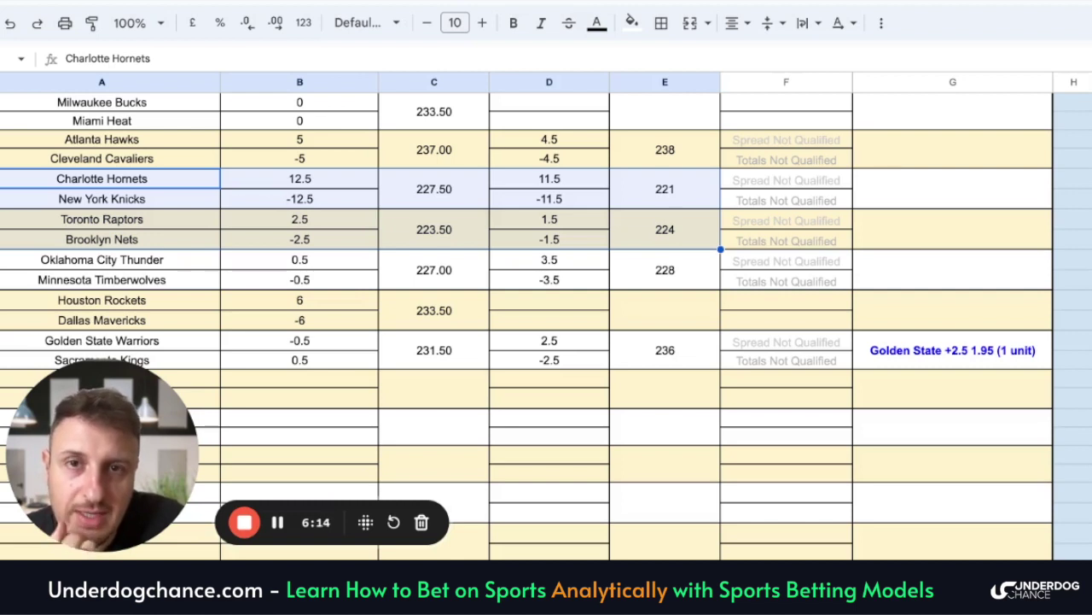
{"action": "left_click", "coordinate": [529, 241]}
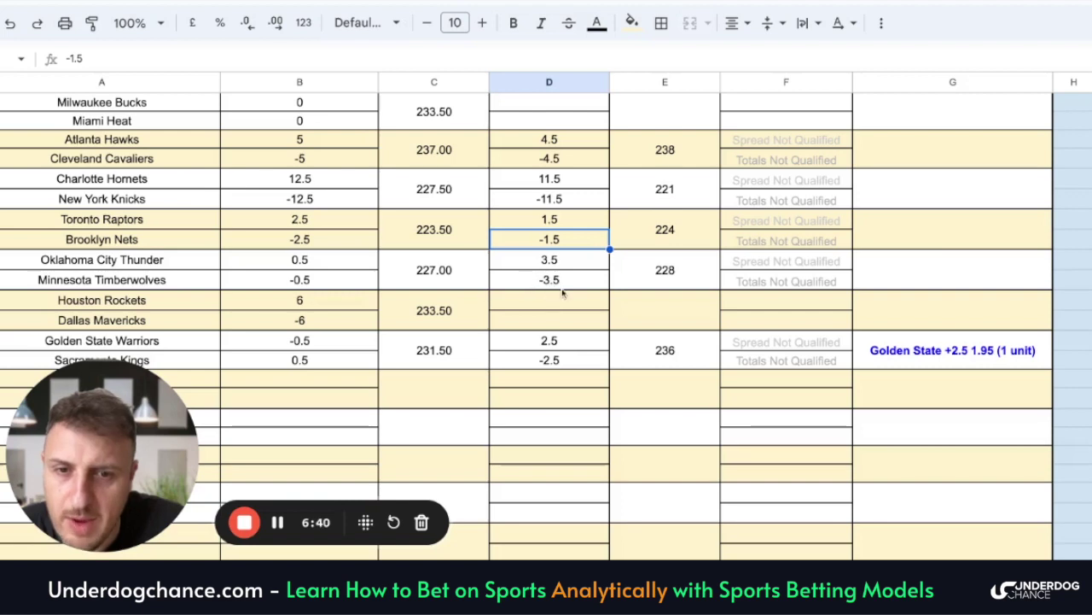
- Examine the projections for the Oklahoma City Thunder–Minnesota Timberwolves, Houston Rockets–Dallas Mavericks and Golden State Warriors–Sacramento Kings games
{"action": "left_click", "coordinate": [148, 266]}
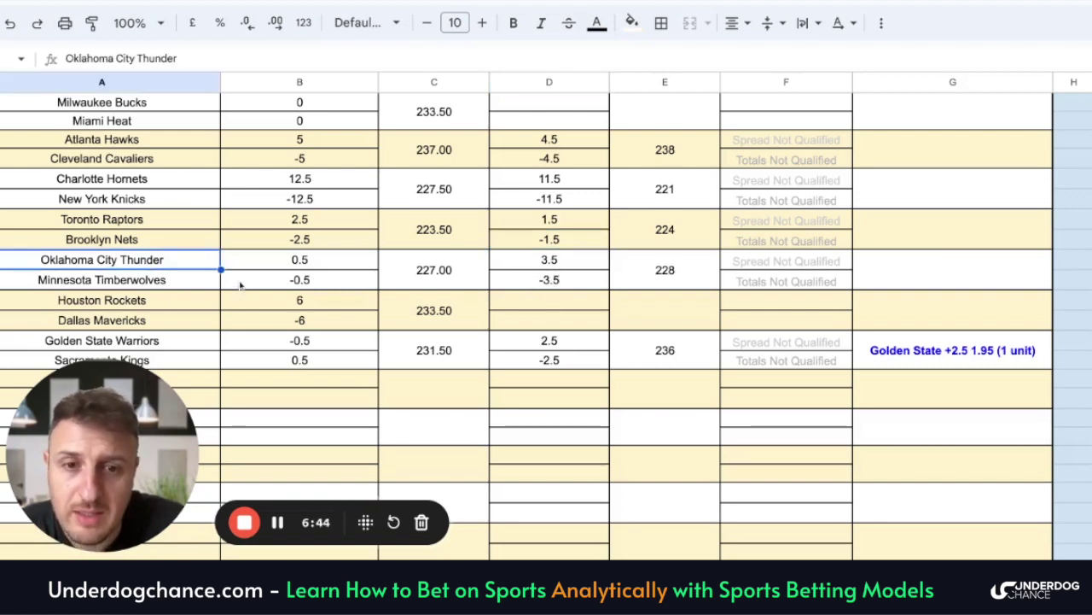
{"action": "scroll", "coordinate": [273, 284], "scroll_direction": "down", "scroll_amount": 2}
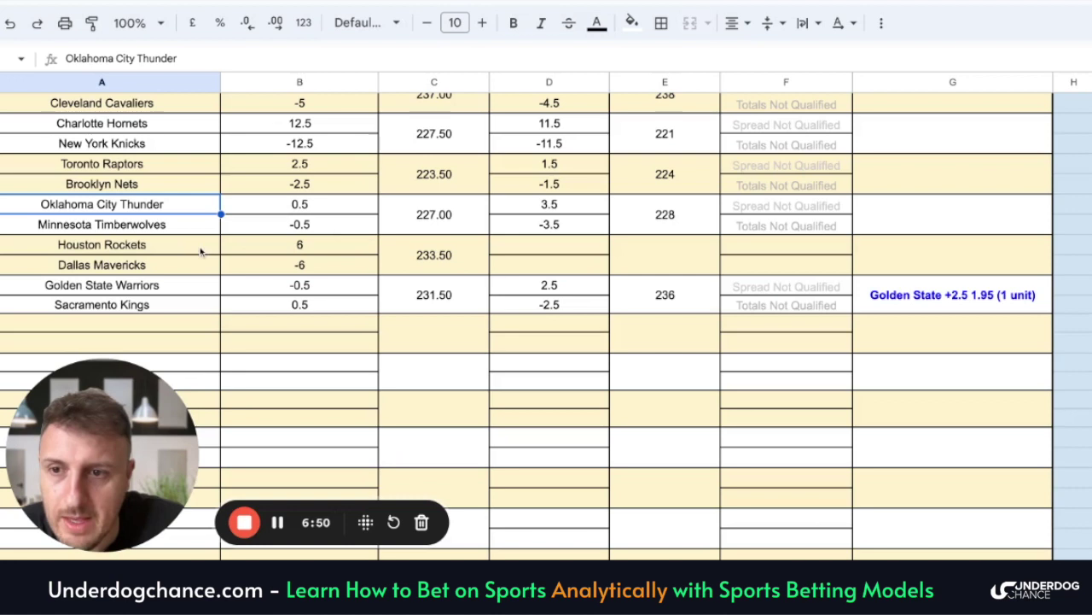
{"action": "left_click_drag", "start_coordinate": [203, 252], "coordinate": [517, 251]}
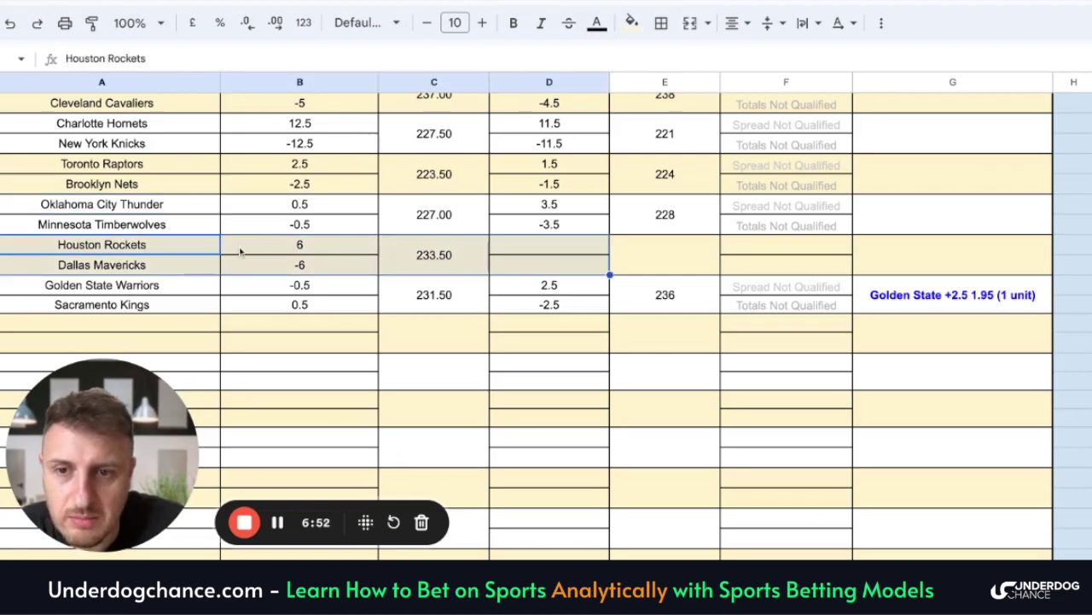
{"action": "scroll", "coordinate": [278, 250], "scroll_direction": "down", "scroll_amount": 1}
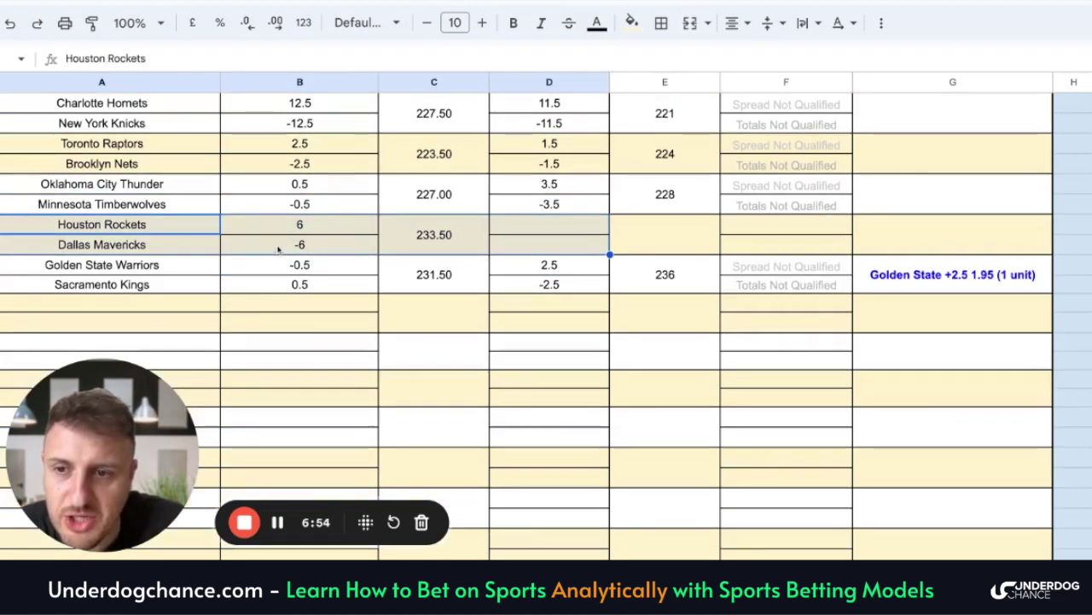
{"action": "left_click", "coordinate": [162, 301]}
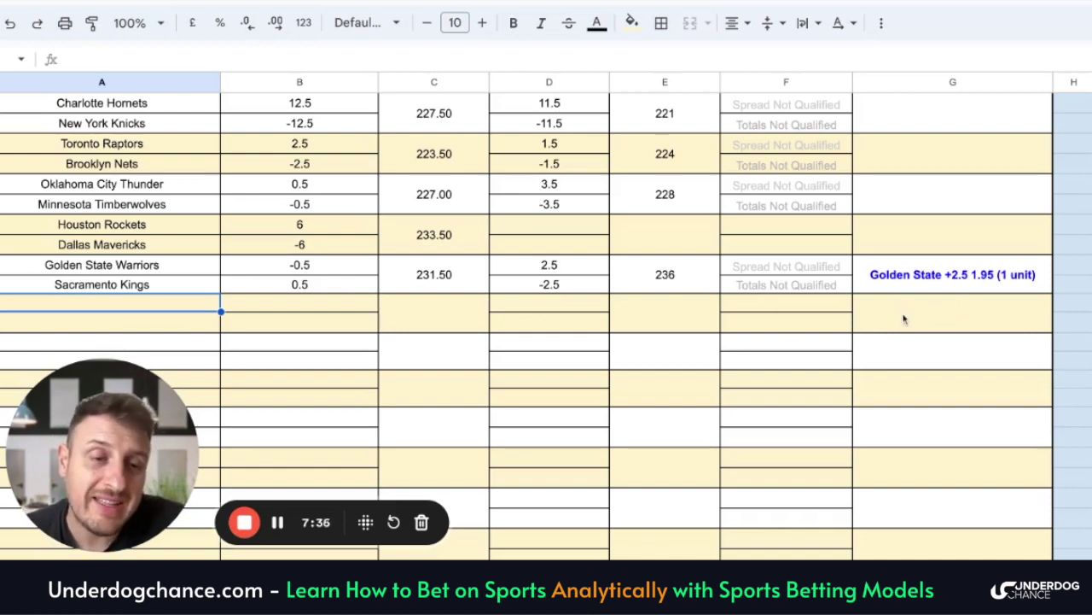
- Review the model's record and spread criteria alongside the Golden State Warriors bet, and return to the first games
{"action": "scroll", "coordinate": [900, 317], "scroll_direction": "up", "scroll_amount": 10}
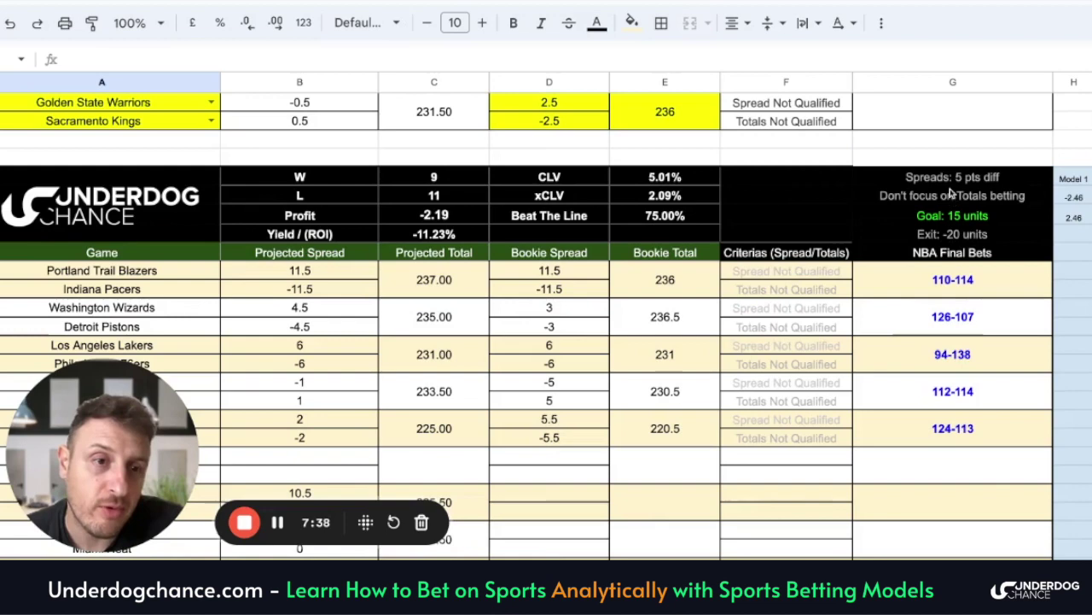
{"action": "scroll", "coordinate": [950, 197], "scroll_direction": "down", "scroll_amount": 5}
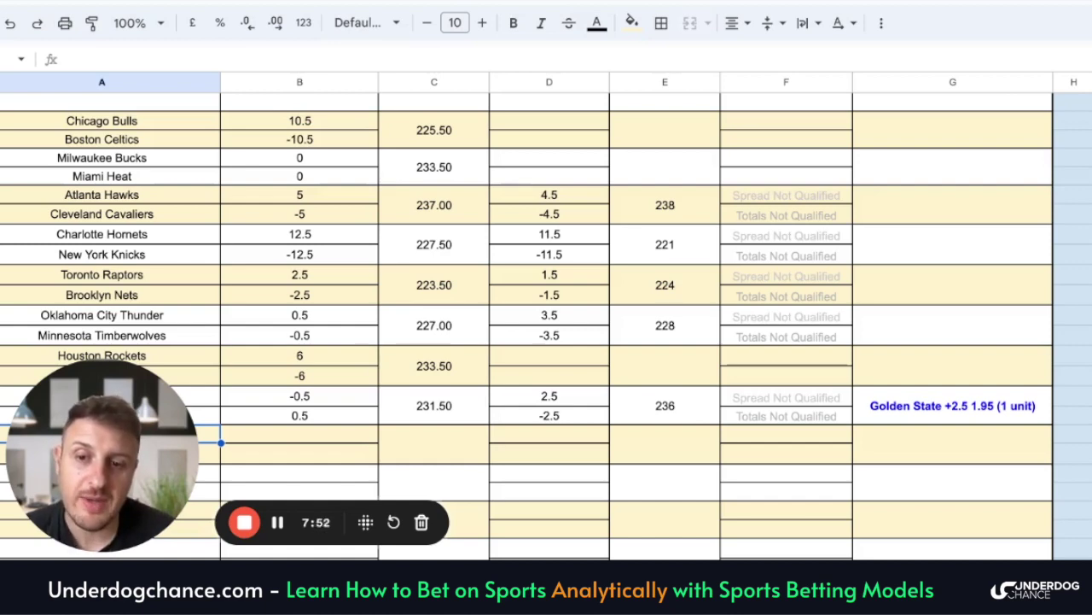
{"action": "scroll", "coordinate": [199, 290], "scroll_direction": "down", "scroll_amount": 3}
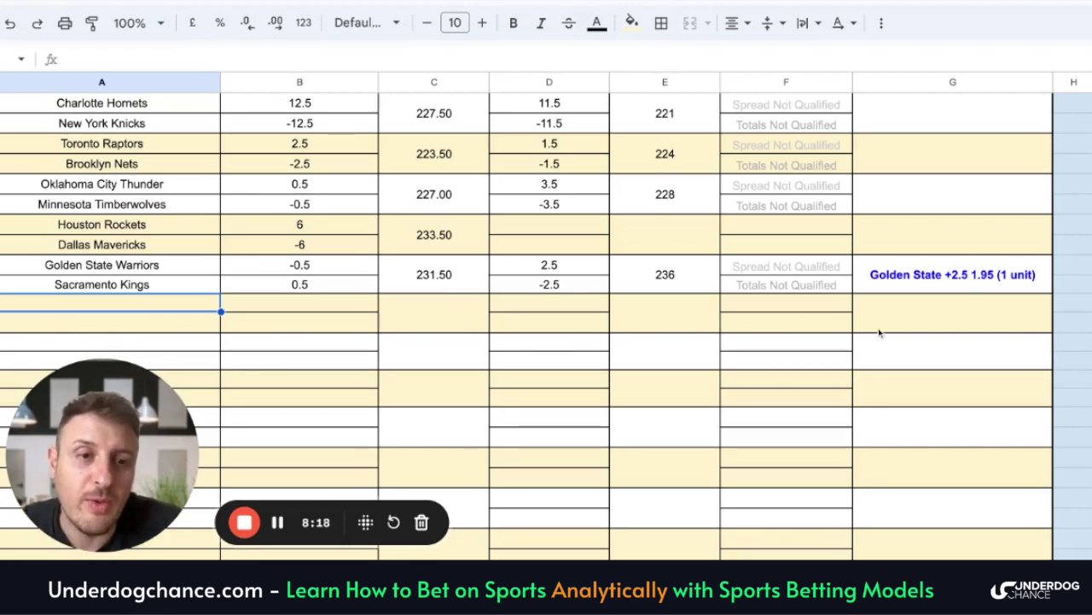
{"action": "scroll", "coordinate": [432, 324], "scroll_direction": "up", "scroll_amount": 1}
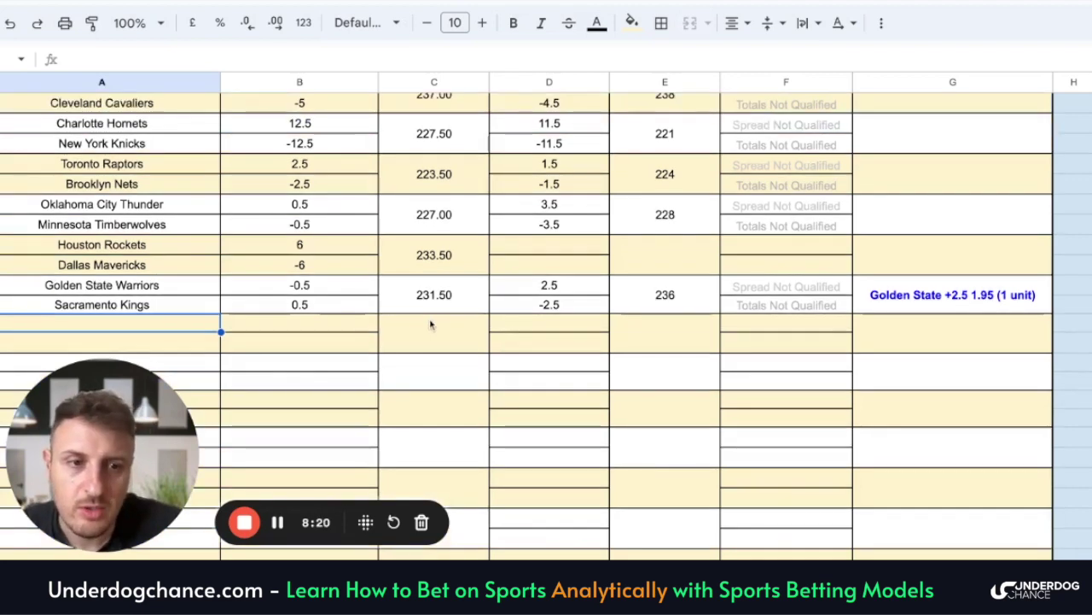
{"action": "scroll", "coordinate": [452, 307], "scroll_direction": "up", "scroll_amount": 3}
{"action": "scroll", "coordinate": [476, 291], "scroll_direction": "up", "scroll_amount": 5}
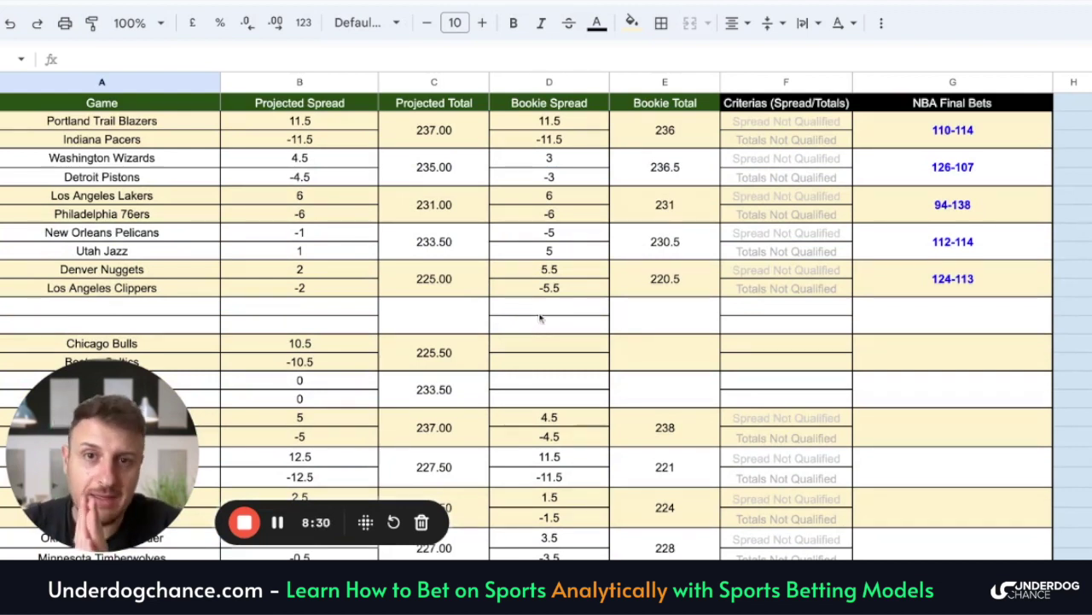
{"action": "left_click", "coordinate": [248, 521]}
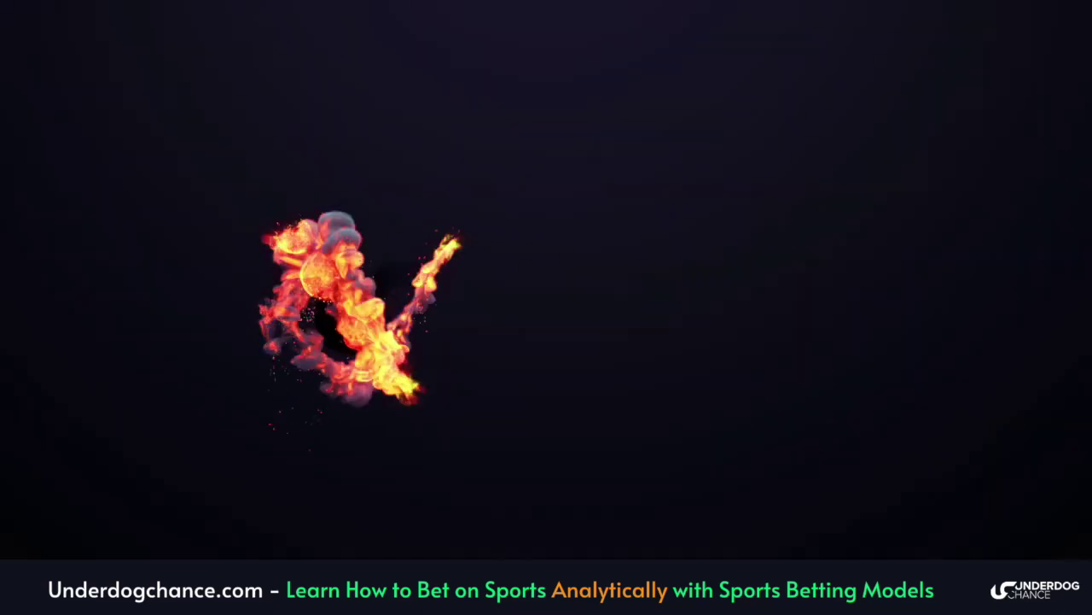